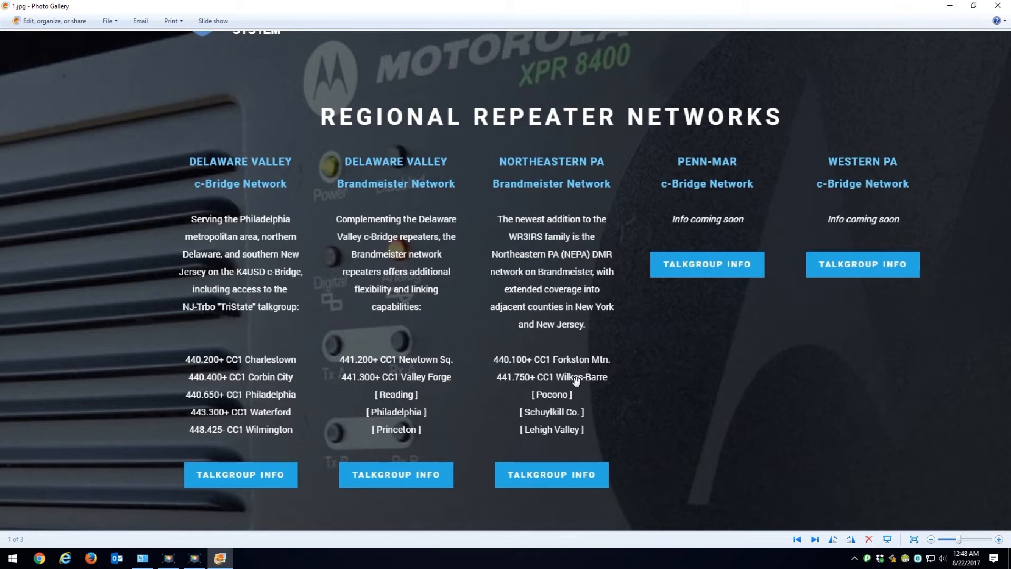
Step: Close the 1.jpg picture and examine the Timeslot 1 and Timeslot 2 talkgroup lists in 2.jpg
{"action": "left_click", "coordinate": [998, 6]}
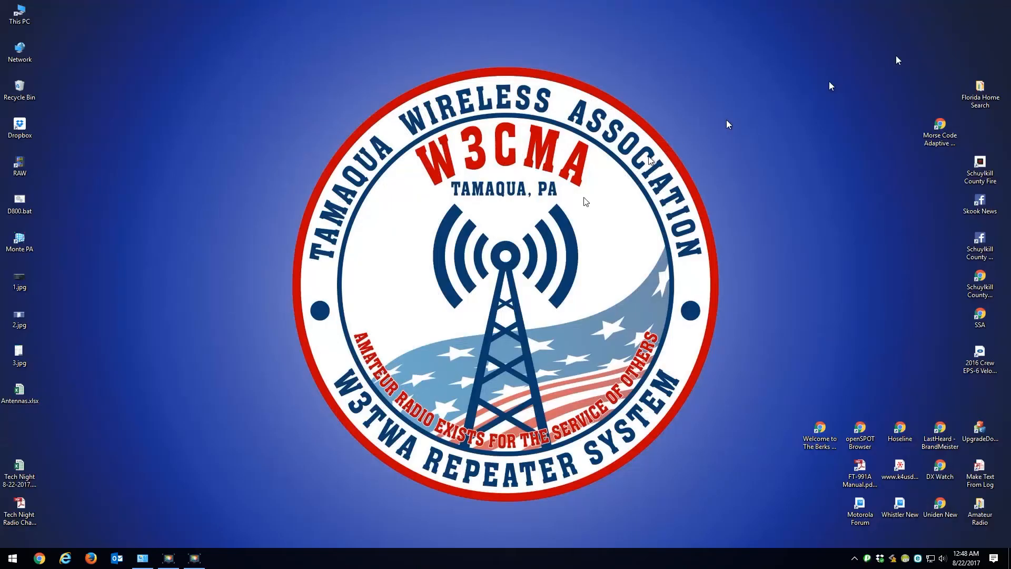
{"action": "double_click", "coordinate": [20, 319]}
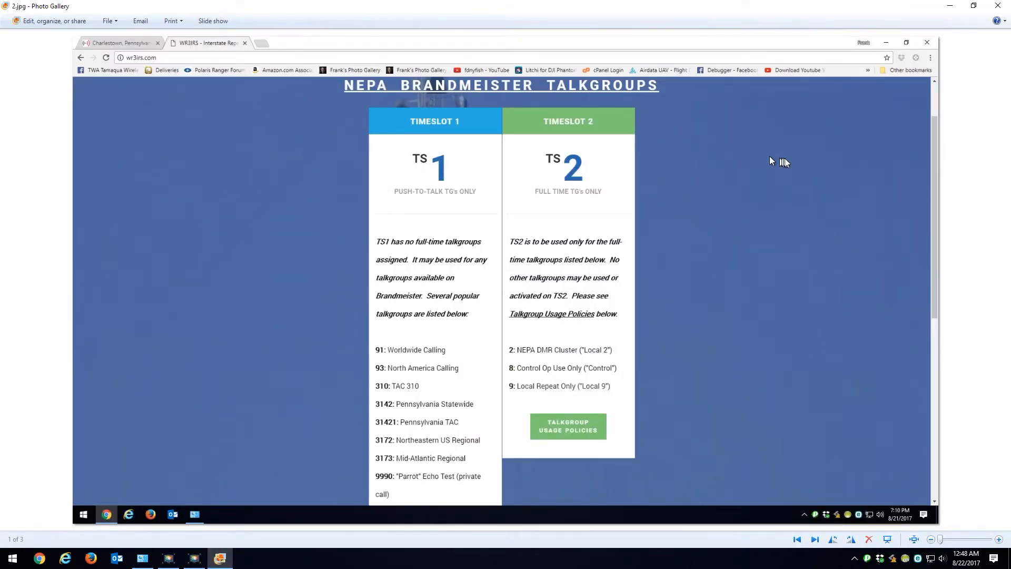
{"action": "scroll", "coordinate": [784, 159], "scroll_direction": "up", "scroll_amount": 1}
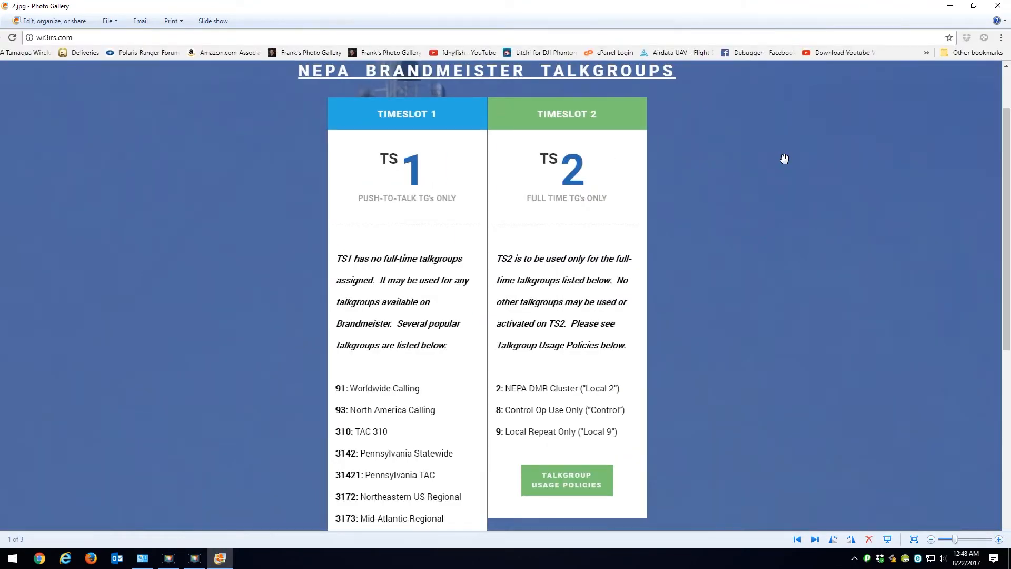
{"action": "left_click_drag", "start_coordinate": [564, 237], "coordinate": [569, 205]}
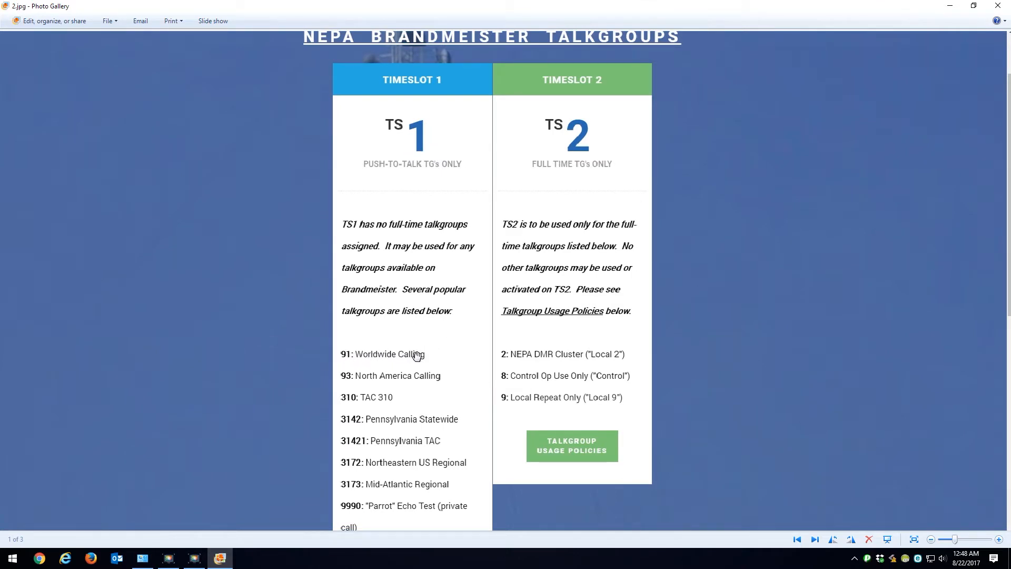
{"action": "scroll", "coordinate": [416, 355], "scroll_direction": "down", "scroll_amount": 2}
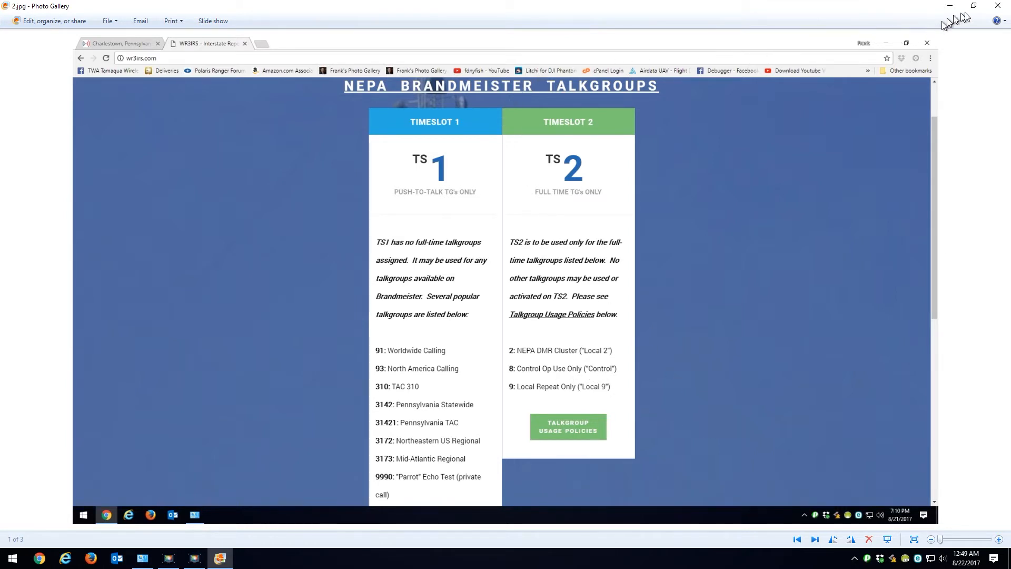
{"action": "left_click", "coordinate": [995, 14]}
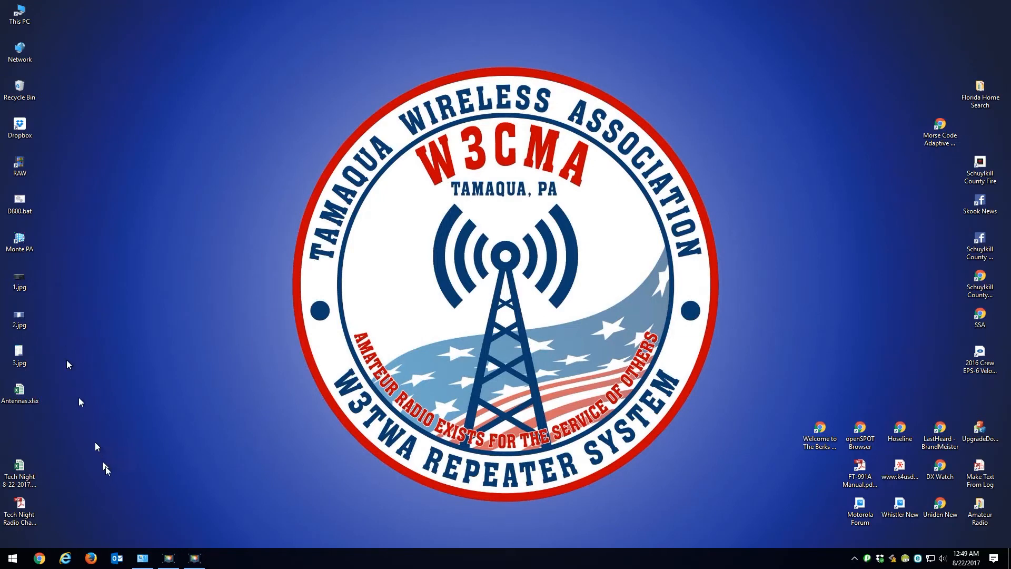
Step: Launch the CPS 2017 V1.17 radio programming software and save the default codeplug as W3IRS
{"action": "left_click", "coordinate": [13, 558]}
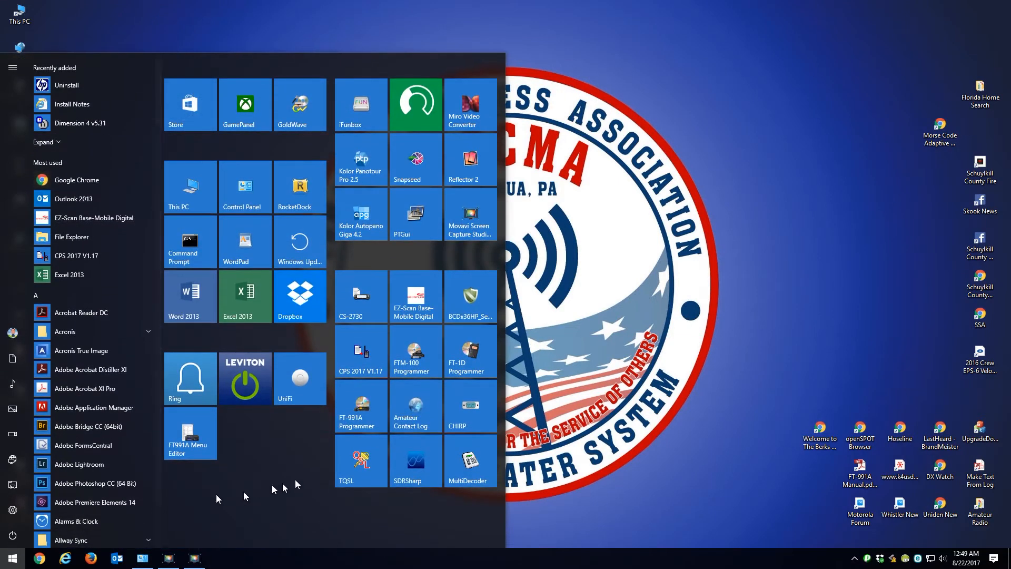
{"action": "left_click", "coordinate": [367, 375]}
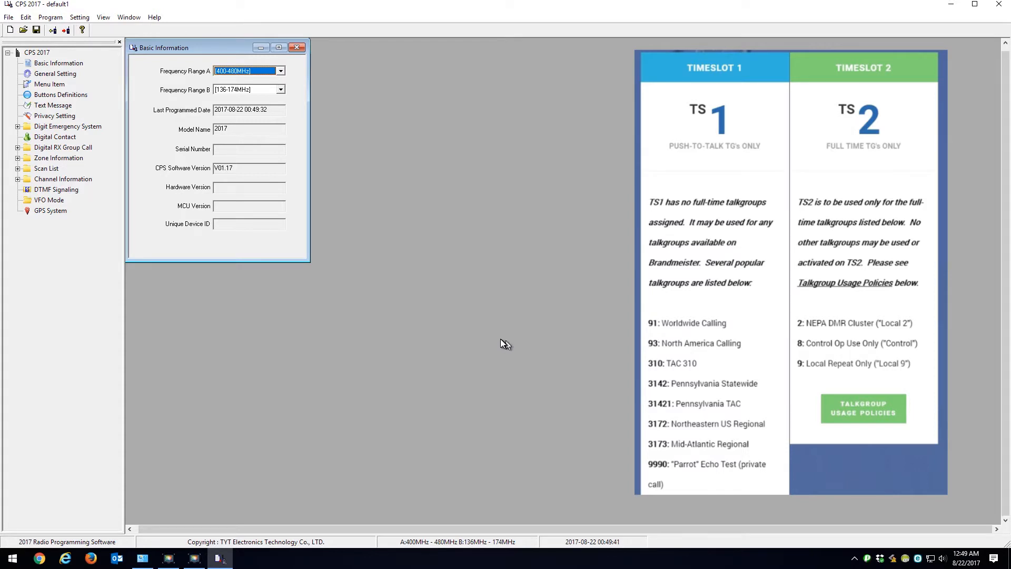
{"action": "left_click", "coordinate": [8, 20]}
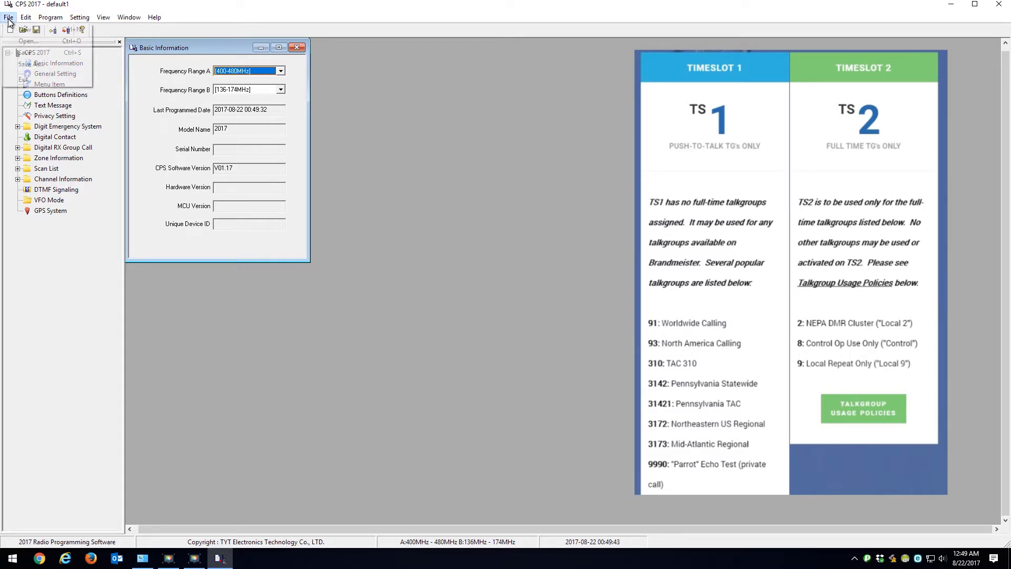
{"action": "left_click", "coordinate": [15, 63]}
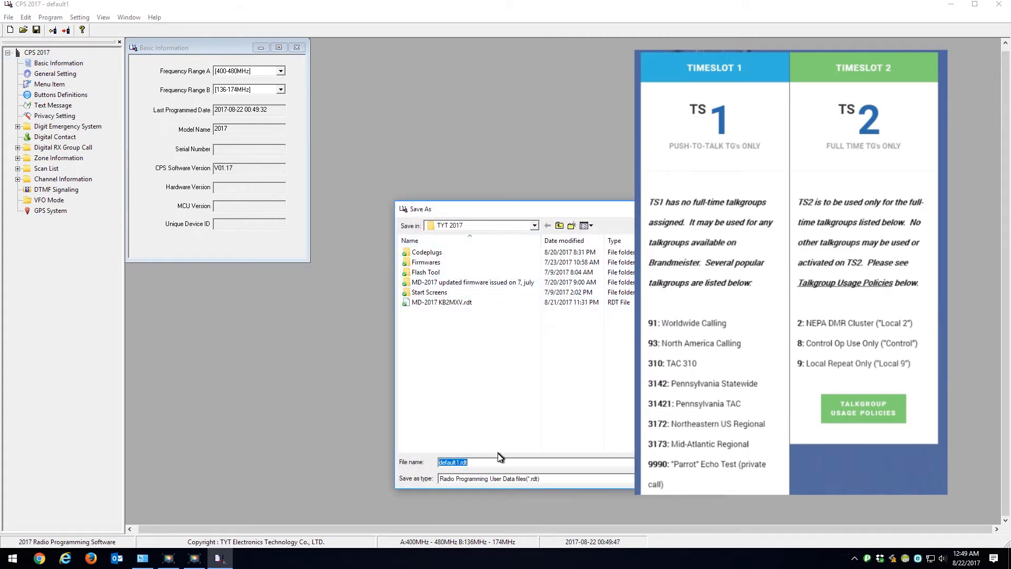
{"action": "type", "text": "W3IRS"}
{"action": "key", "text": "Return"}
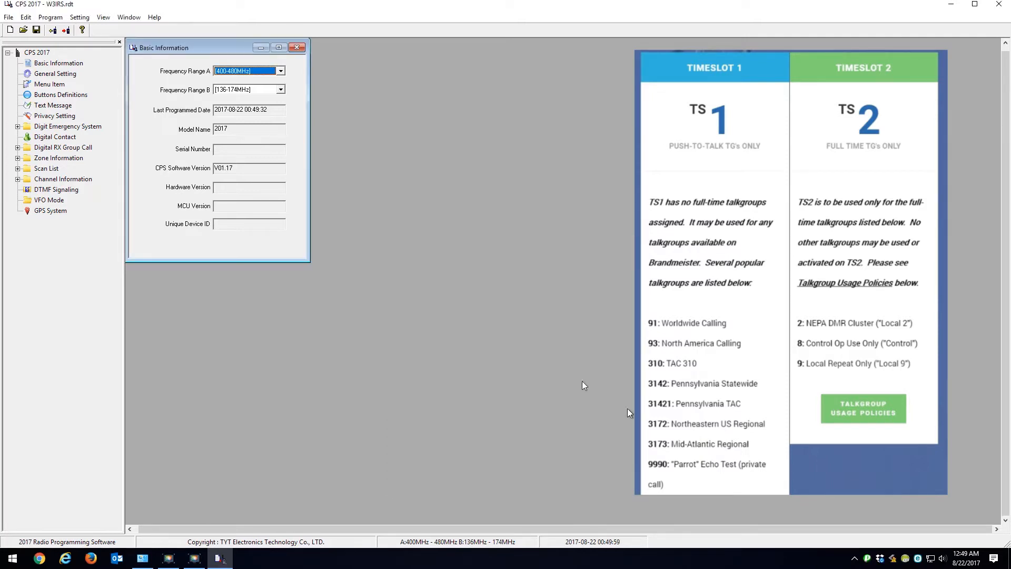
Step: In the general settings, enter the operator's call sign as the radio name and a seven-digit placeholder radio ID
{"action": "double_click", "coordinate": [55, 74]}
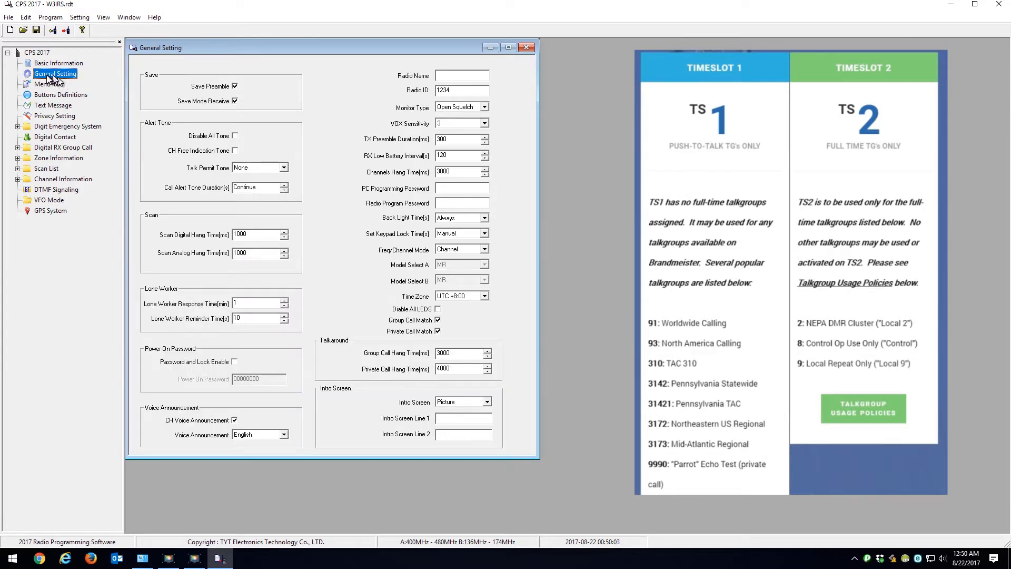
{"action": "left_click", "coordinate": [461, 78]}
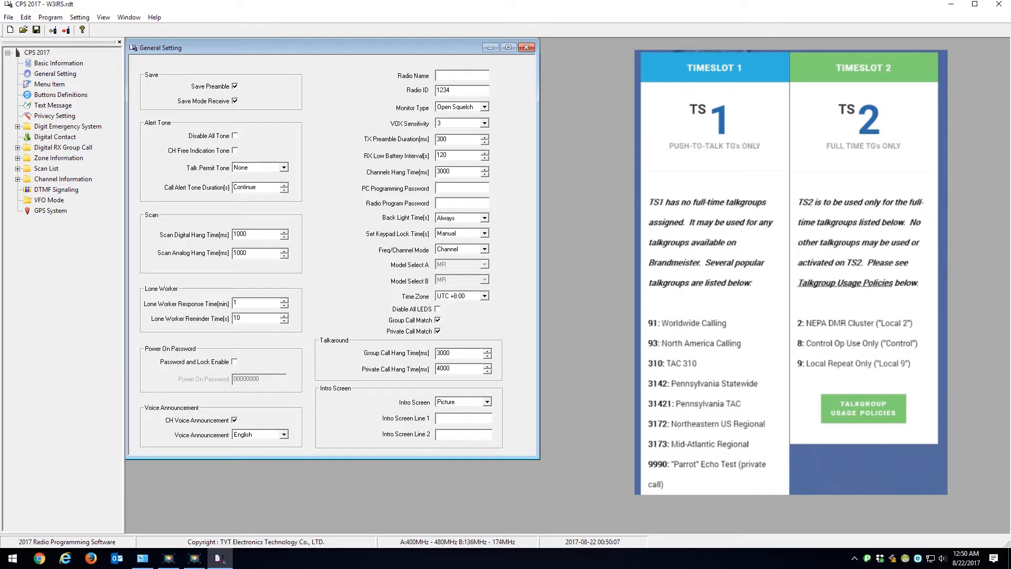
{"action": "type", "text": "KB2MXV"}
{"action": "key", "text": "Tab"}
{"action": "left_click", "coordinate": [463, 89]}
{"action": "left_click_drag", "start_coordinate": [470, 90], "coordinate": [408, 94]}
{"action": "type", "text": "1234567"}
Step: Open the digital contact list and consult the talkgroup picture 2.jpg from the desktop before returning to CPS 2017
{"action": "double_click", "coordinate": [59, 138]}
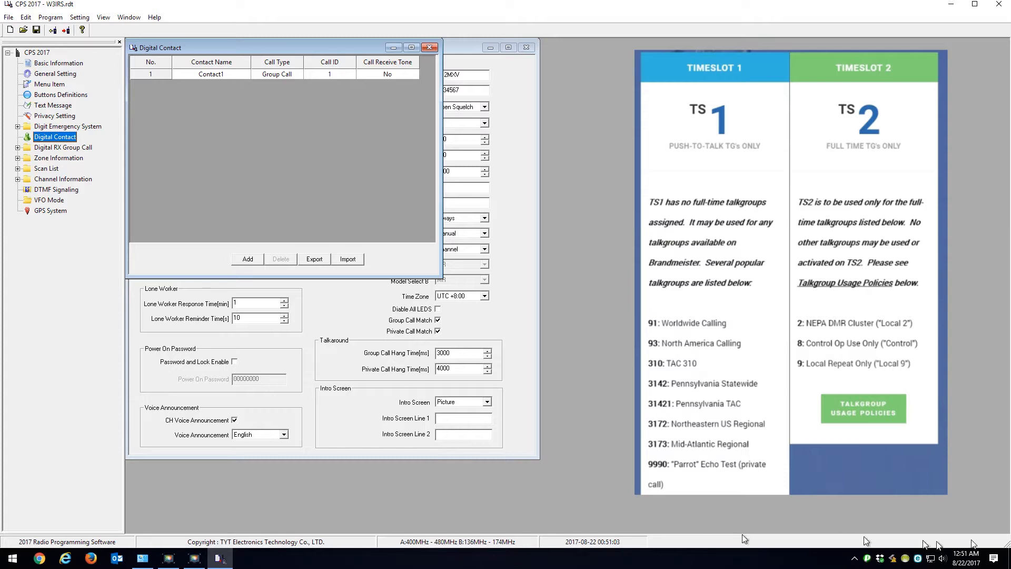
{"action": "left_click", "coordinate": [1010, 565]}
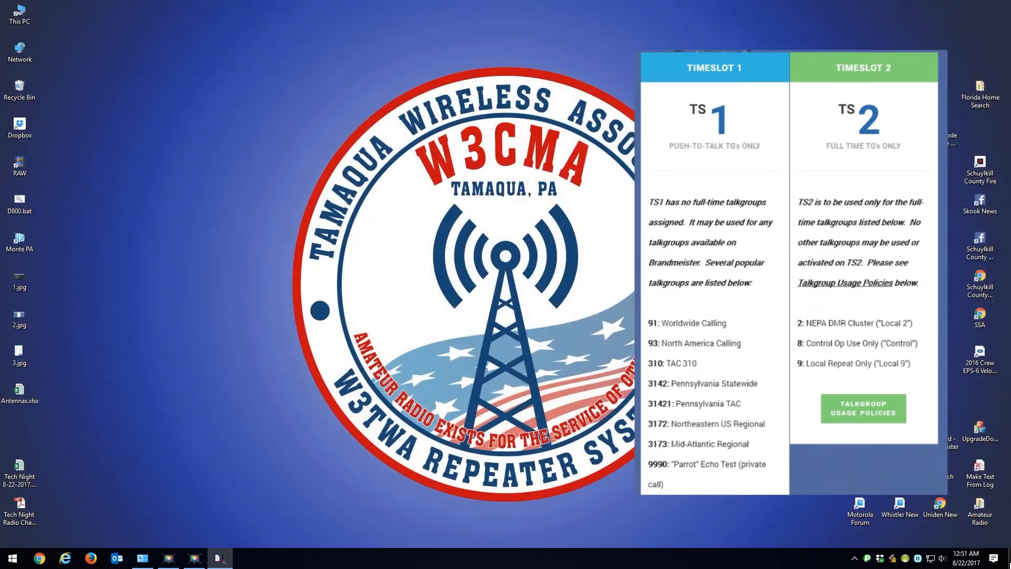
{"action": "double_click", "coordinate": [26, 323]}
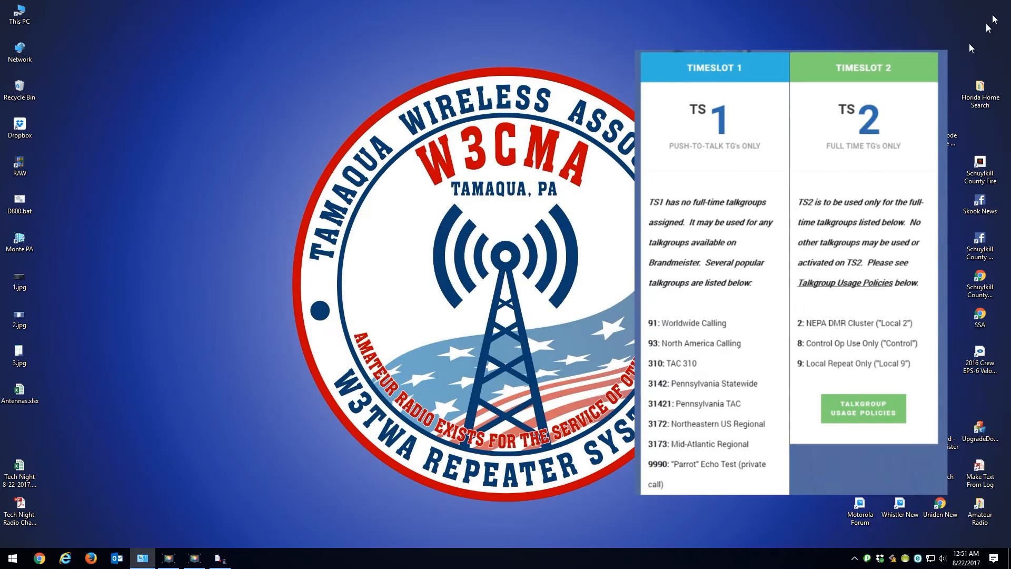
{"action": "left_click", "coordinate": [997, 6]}
{"action": "left_click", "coordinate": [221, 558]}
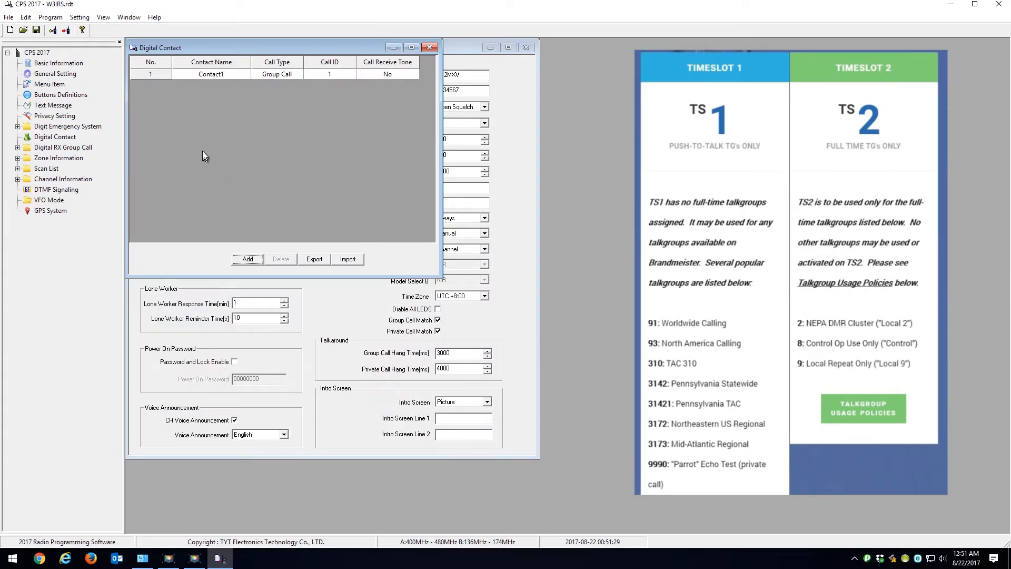
Step: Add contacts to the digital contact list until it holds ten entries
{"action": "left_click", "coordinate": [248, 259]}
{"action": "left_click", "coordinate": [248, 259]}
{"action": "left_click", "coordinate": [247, 259]}
{"action": "left_click", "coordinate": [247, 259]}
{"action": "left_click", "coordinate": [248, 260]}
{"action": "left_click", "coordinate": [247, 259]}
{"action": "left_click", "coordinate": [248, 260]}
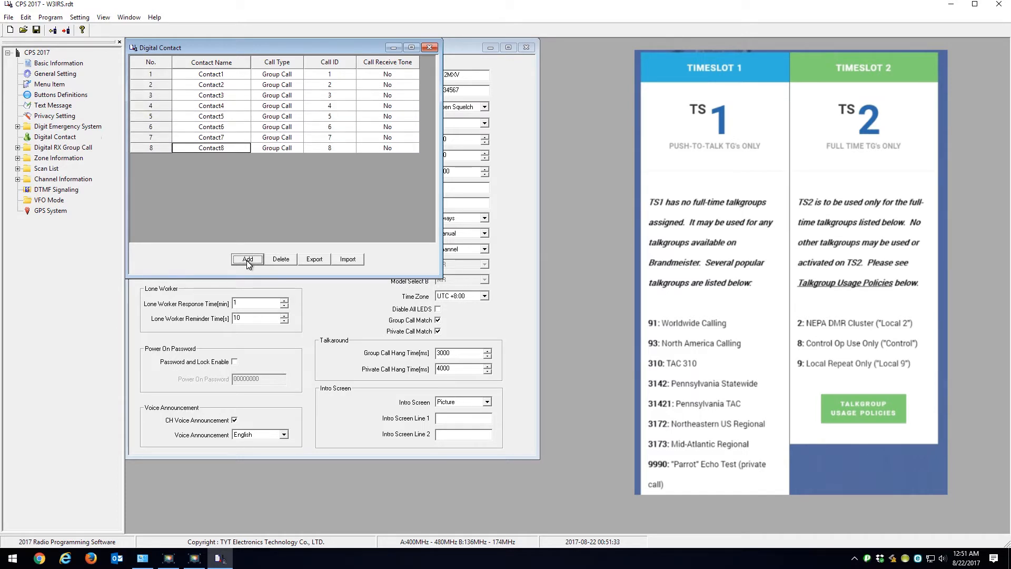
{"action": "left_click", "coordinate": [247, 259]}
{"action": "left_click", "coordinate": [248, 259]}
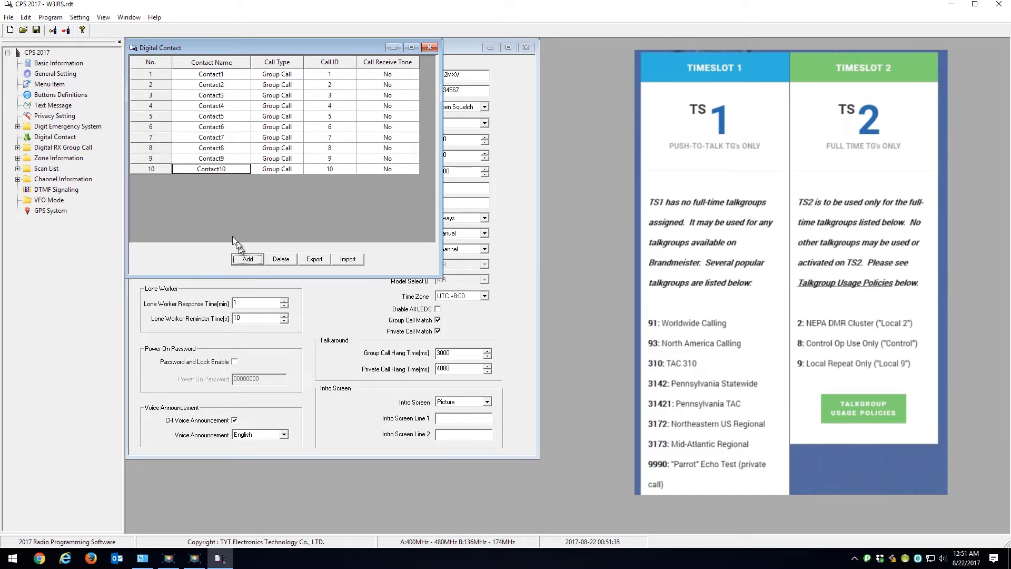
{"action": "double_click", "coordinate": [222, 77]}
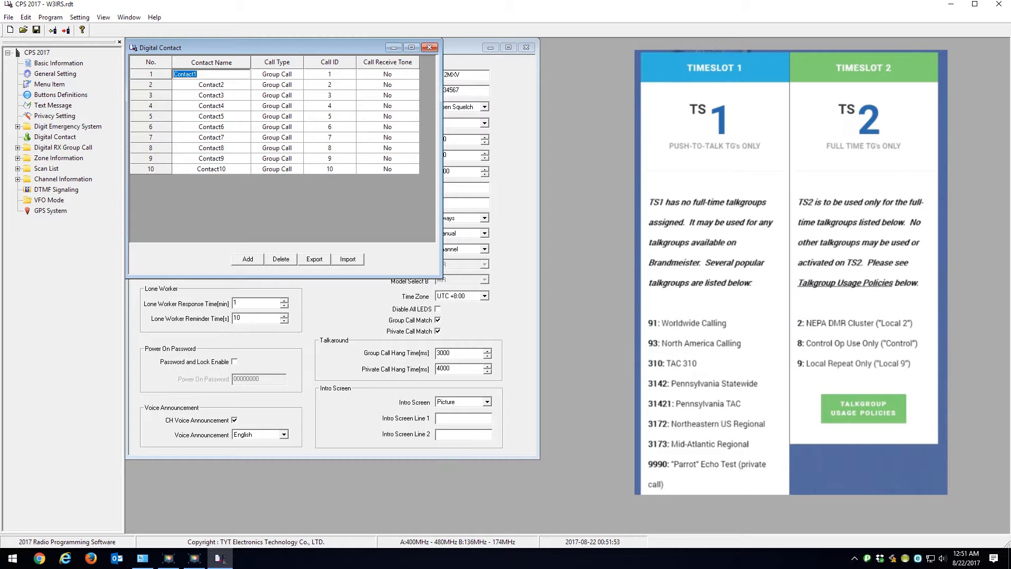
{"action": "type", "text": "WW"}
{"action": "type", "text": "123456789"}
{"action": "type", "text": "0ab"}
{"action": "key", "text": "BackSpace"}
{"action": "key", "text": "BackSpace"}
{"action": "key", "text": "BackSpace"}
{"action": "key", "text": "BackSpace"}
{"action": "key", "text": "BackSpace"}
{"action": "key", "text": "BackSpace"}
{"action": "key", "text": "BackSpace"}
{"action": "key", "text": "BackSpace"}
{"action": "key", "text": "BackSpace"}
{"action": "key", "text": "BackSpace"}
{"action": "key", "text": "BackSpace"}
{"action": "key", "text": "BackSpace"}
{"action": "key", "text": "BackSpace"}
{"action": "key", "text": "BackSpace"}
{"action": "key", "text": "BackSpace"}
{"action": "type", "text": "ww"}
{"action": "key", "text": "BackSpace"}
{"action": "key", "text": "BackSpace"}
Step: Name the first digital contact WW91 and set its call ID to 91
{"action": "key", "text": "Caps_Lock"}
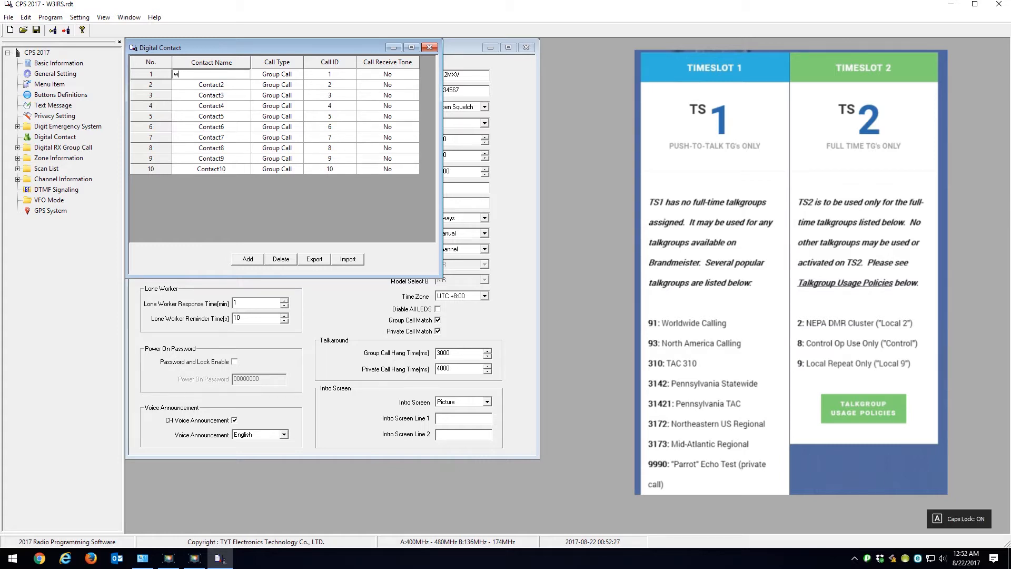
{"action": "type", "text": "WW"}
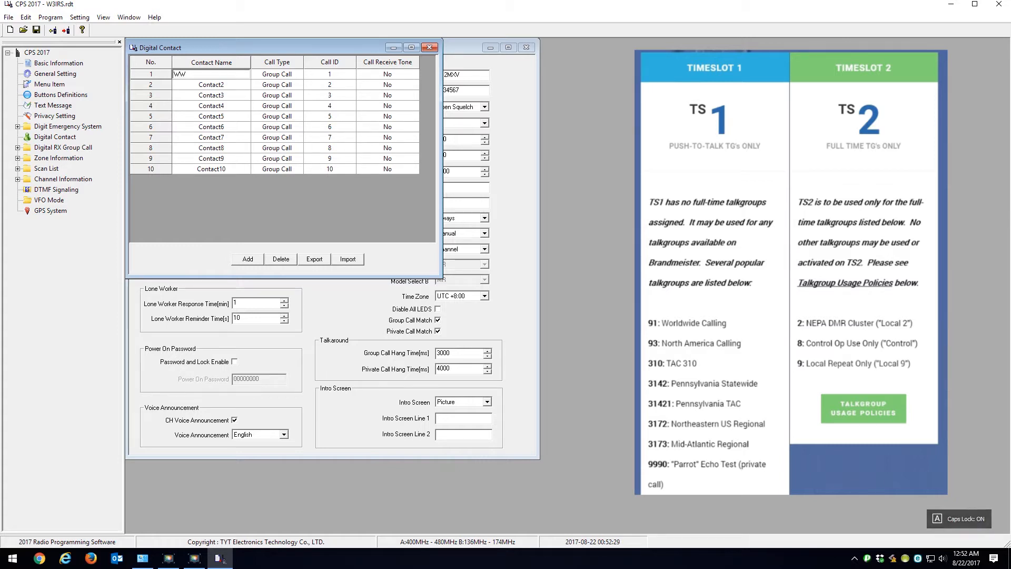
{"action": "type", "text": "S1"}
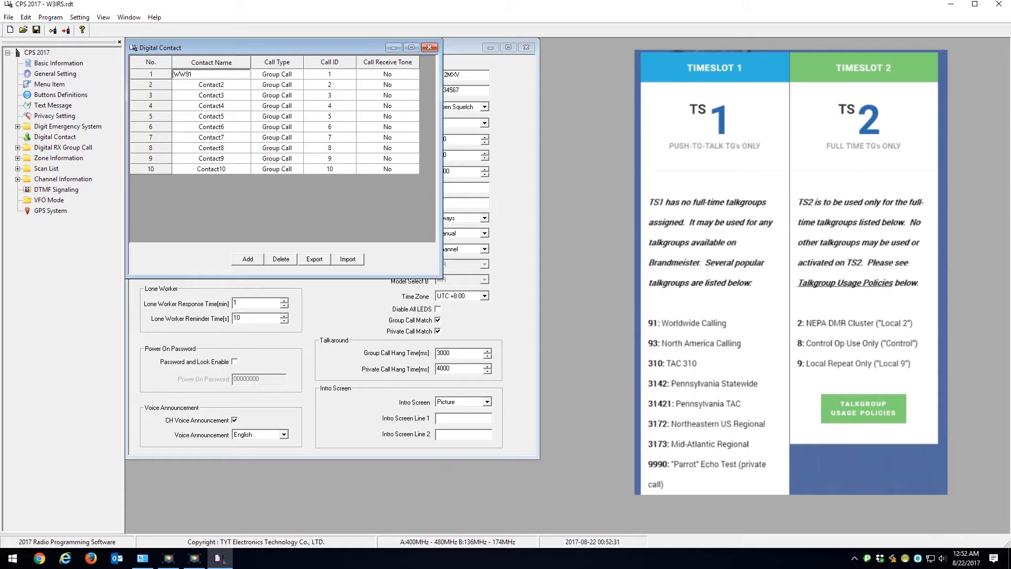
{"action": "left_click", "coordinate": [331, 77]}
{"action": "type", "text": "91"}
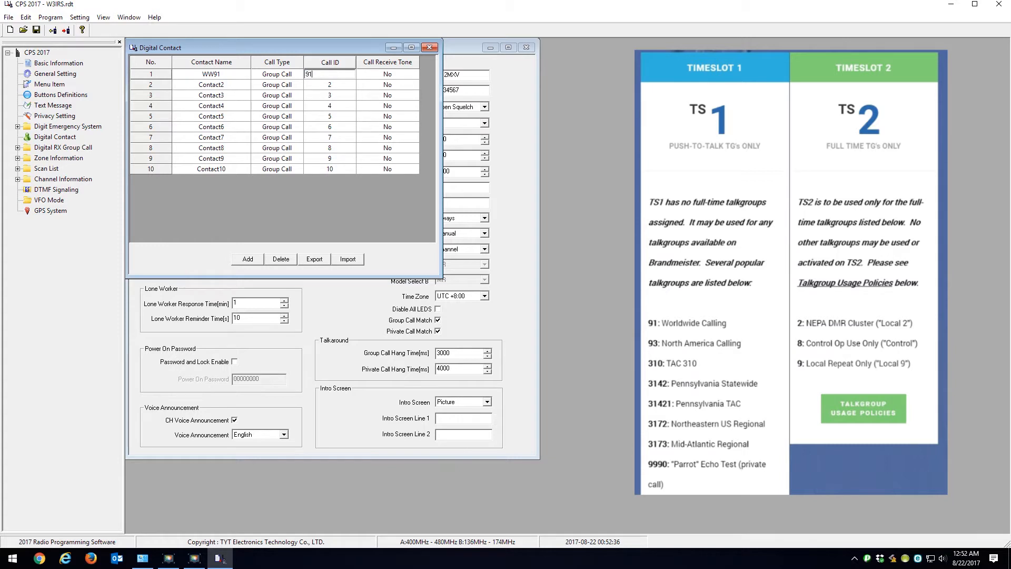
{"action": "key", "text": "Tab"}
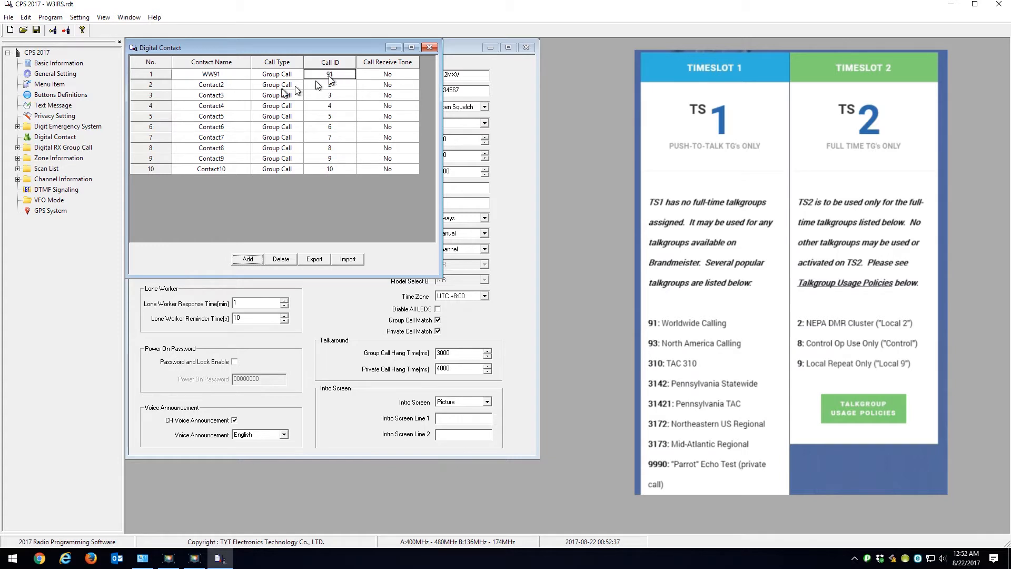
Step: Name the second digital contact NA93 and set its call ID to 93
{"action": "left_click", "coordinate": [216, 85]}
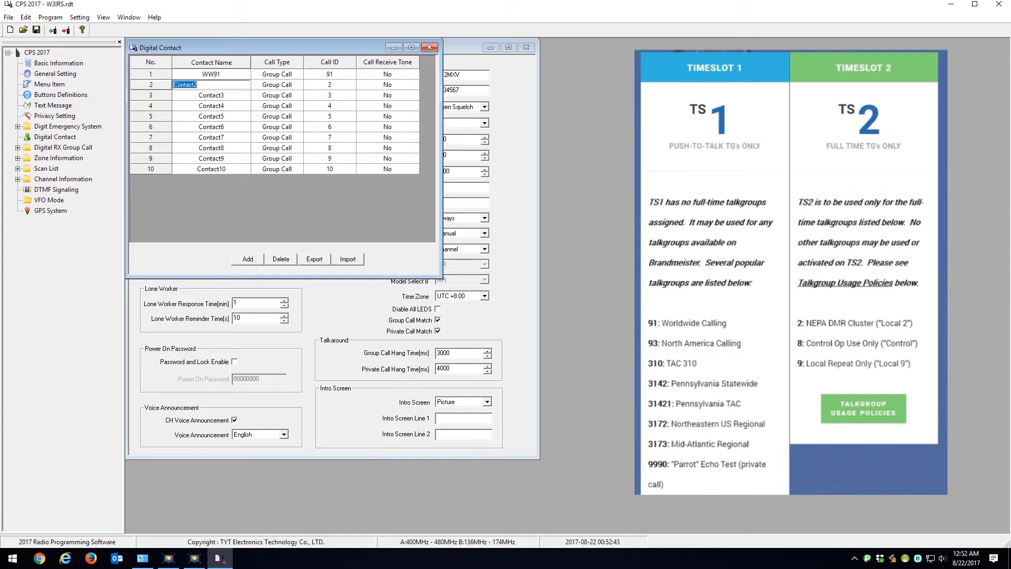
{"action": "type", "text": "n"}
{"action": "key", "text": "BackSpace"}
{"action": "key", "text": "BackSpace"}
{"action": "type", "text": "NA93"}
{"action": "left_click", "coordinate": [327, 84]}
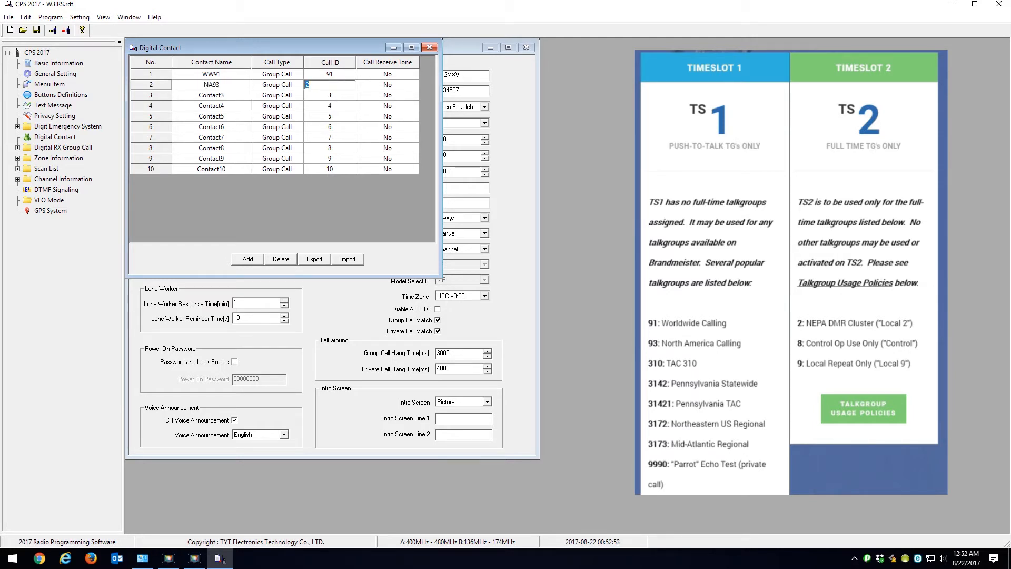
{"action": "type", "text": "93"}
{"action": "key", "text": "Tab"}
Step: Name the third digital contact TAC 310 and set its call ID to 310
{"action": "left_click", "coordinate": [222, 96]}
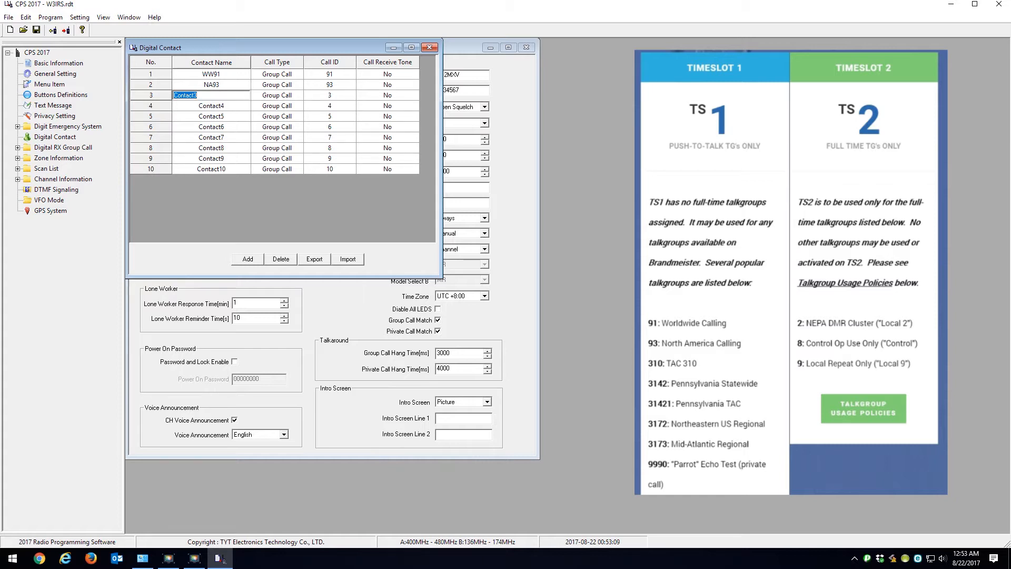
{"action": "type", "text": "tac 3"}
{"action": "key", "text": "BackSpace"}
{"action": "key", "text": "BackSpace"}
{"action": "key", "text": "BackSpace"}
{"action": "key", "text": "BackSpace"}
{"action": "key", "text": "BackSpace"}
{"action": "type", "text": "TAC 310"}
{"action": "double_click", "coordinate": [332, 96]}
{"action": "type", "text": "31"}
{"action": "key", "text": "Return"}
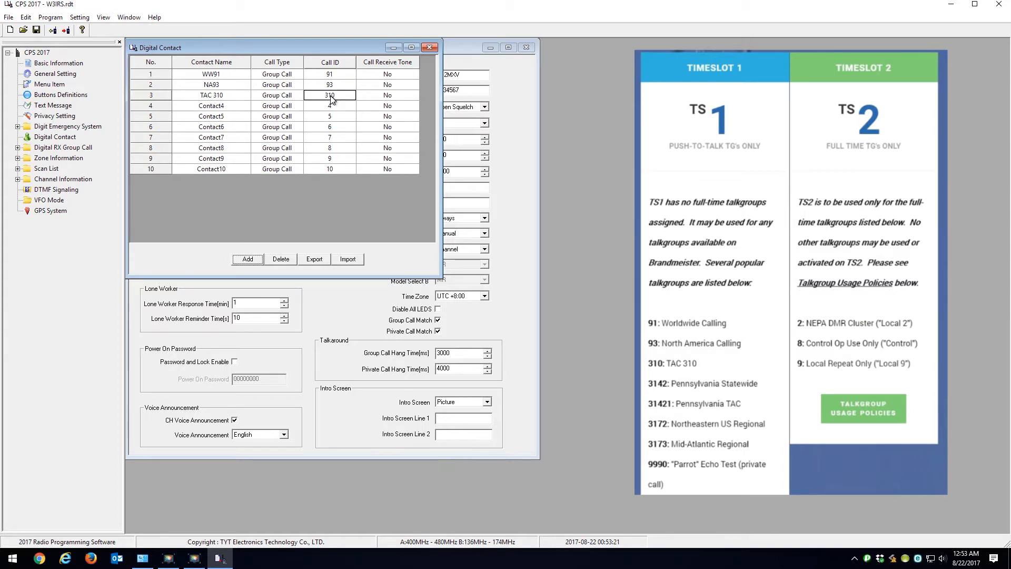
Step: Name the fourth digital contact PA and set its call ID to 3142
{"action": "double_click", "coordinate": [234, 108]}
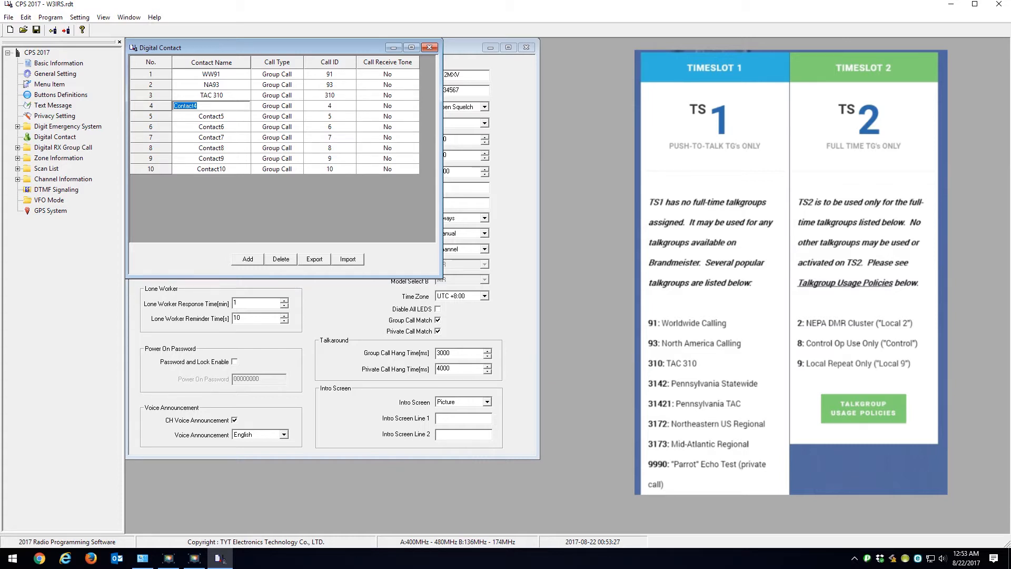
{"action": "type", "text": "PA"}
{"action": "double_click", "coordinate": [329, 106]}
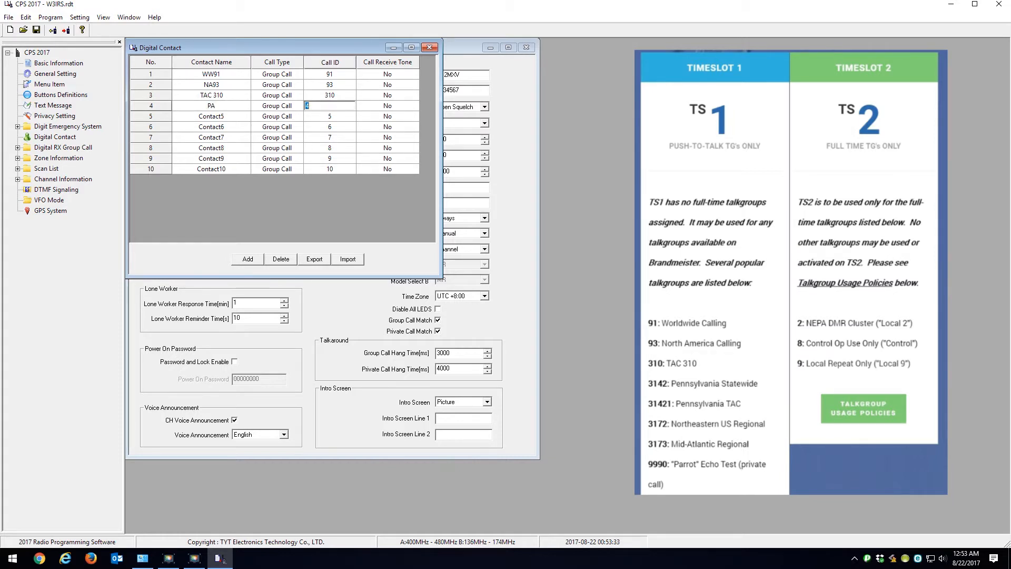
{"action": "type", "text": "3142"}
Step: Name the fifth digital contact PA TAC and set its call ID to 31421
{"action": "double_click", "coordinate": [239, 117]}
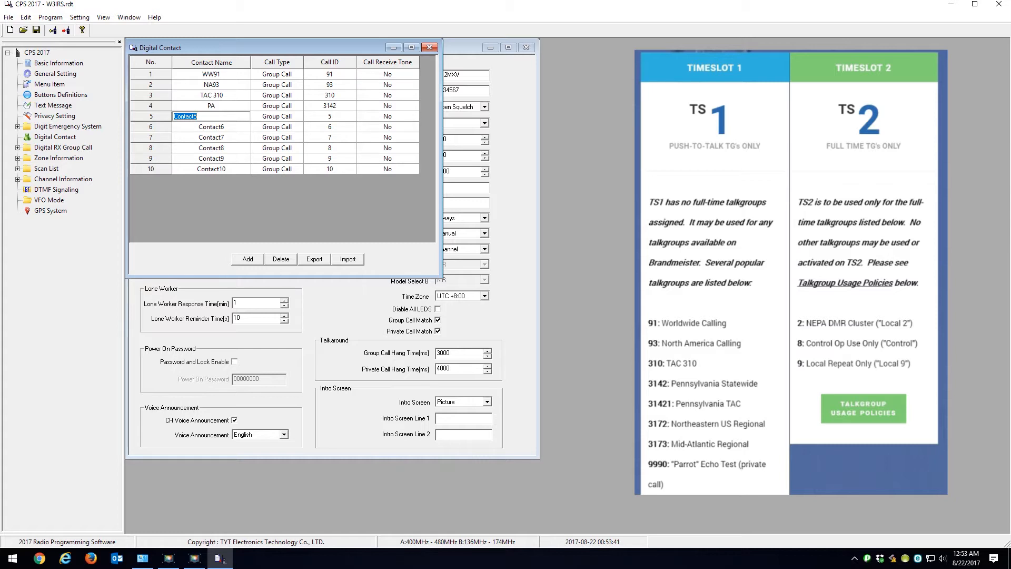
{"action": "type", "text": "PA TAC"}
{"action": "left_click", "coordinate": [350, 117]}
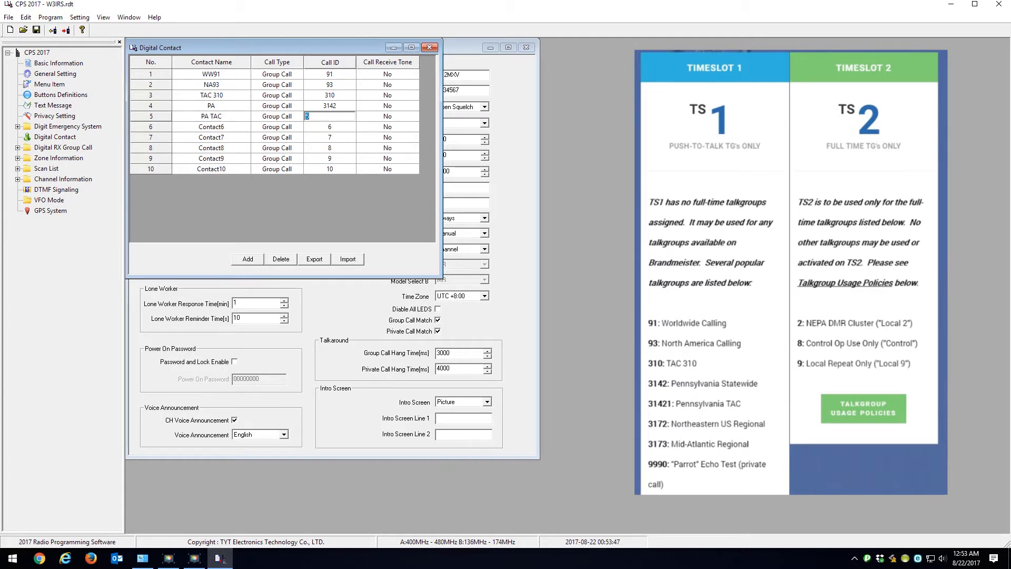
{"action": "type", "text": "31421"}
{"action": "key", "text": "Return"}
Step: Name the sixth digital contact NE USA 3172 and set its call ID to 3172
{"action": "left_click", "coordinate": [210, 128]}
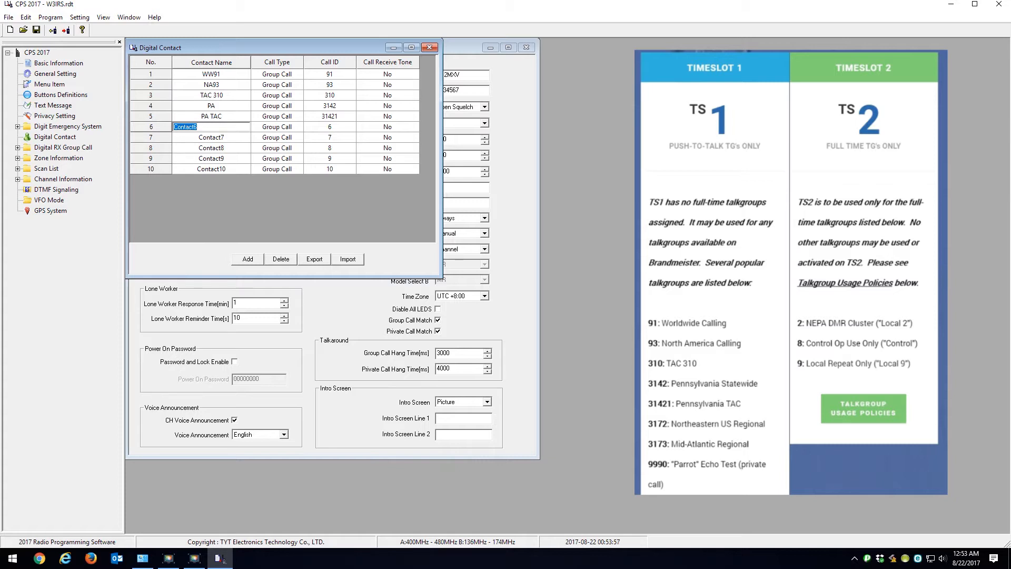
{"action": "type", "text": "NE USA"}
{"action": "type", "text": "3172"}
{"action": "left_click", "coordinate": [328, 127]}
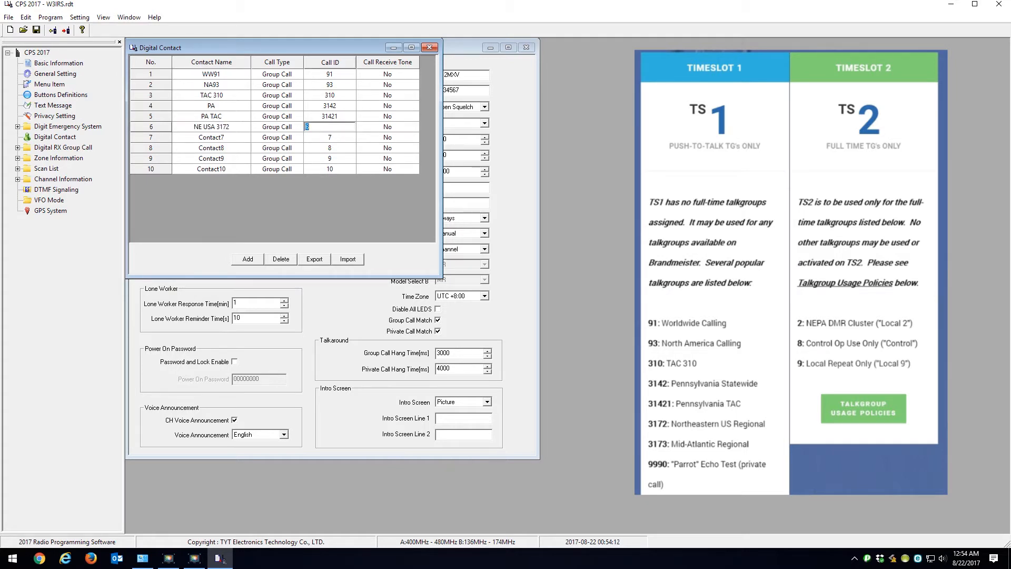
{"action": "type", "text": "3172"}
{"action": "key", "text": "Tab"}
Step: Name the seventh digital contact MA USA and set its call ID to 3173
{"action": "left_click", "coordinate": [211, 140]}
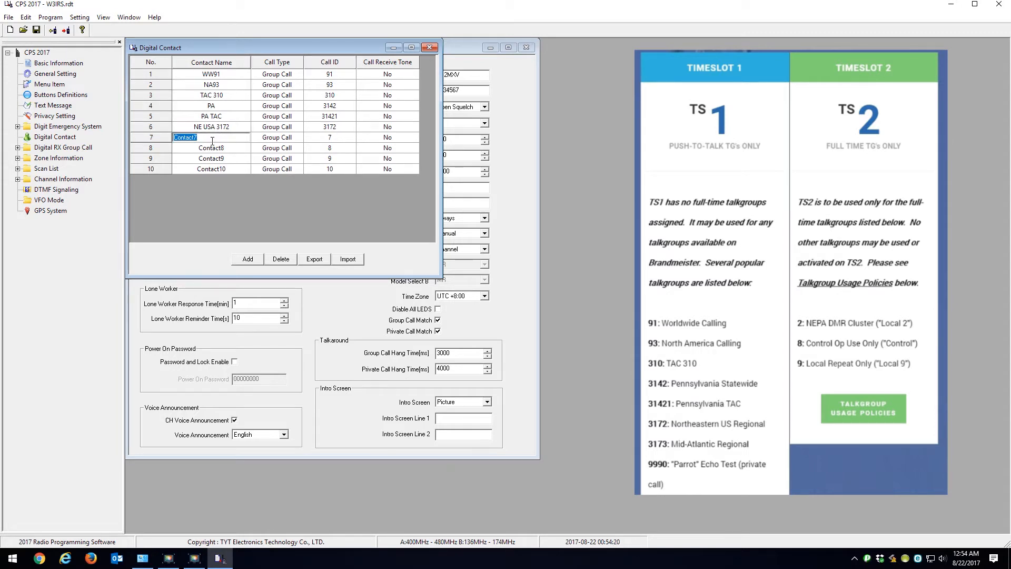
{"action": "type", "text": "MA USA"}
{"action": "left_click", "coordinate": [341, 141]}
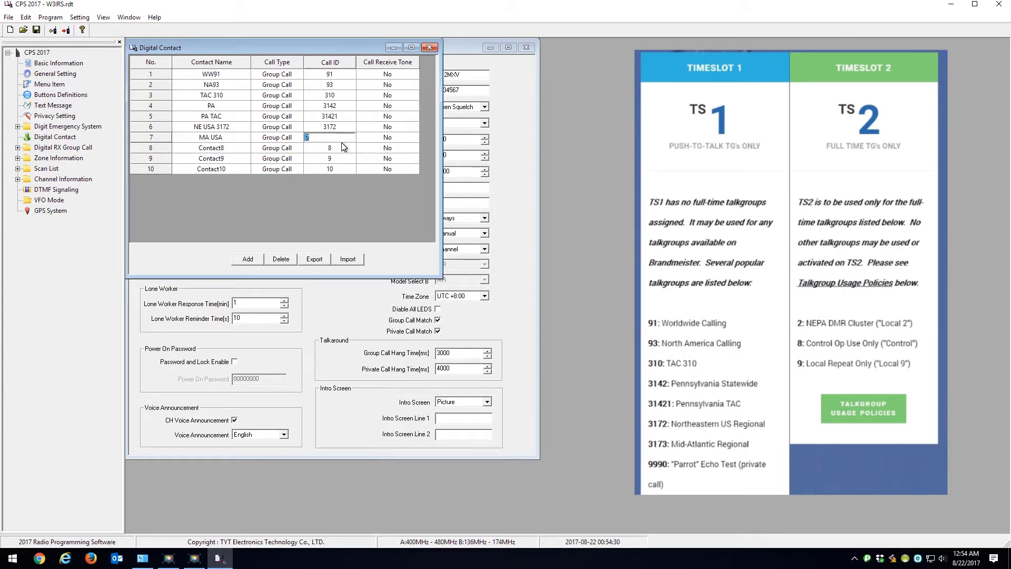
{"action": "type", "text": "3173"}
{"action": "key", "text": "Return"}
Step: Name the eighth digital contact PARROT and set its call ID to 9990
{"action": "left_click", "coordinate": [213, 148]}
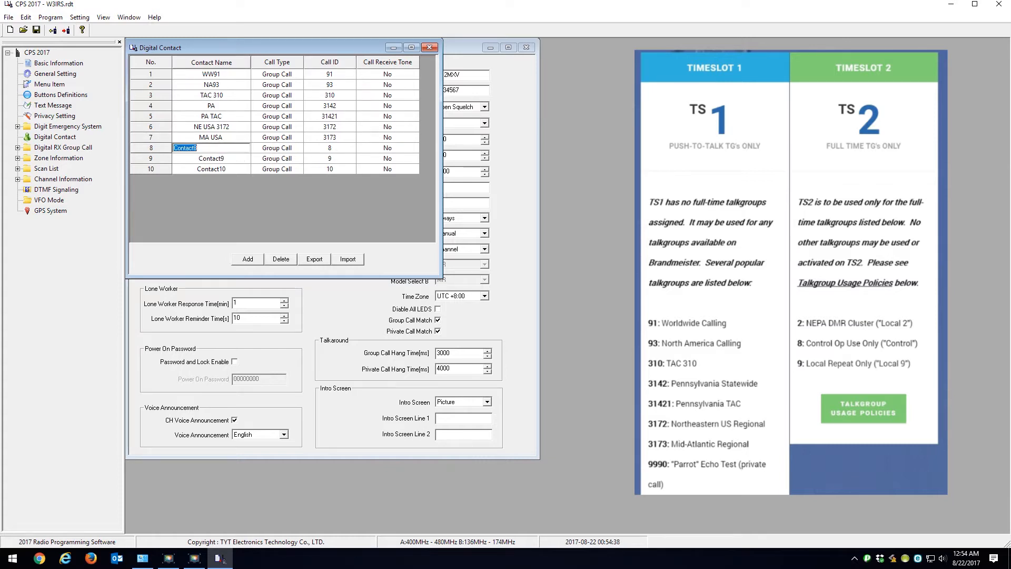
{"action": "type", "text": "PARROT"}
{"action": "left_click", "coordinate": [336, 149]}
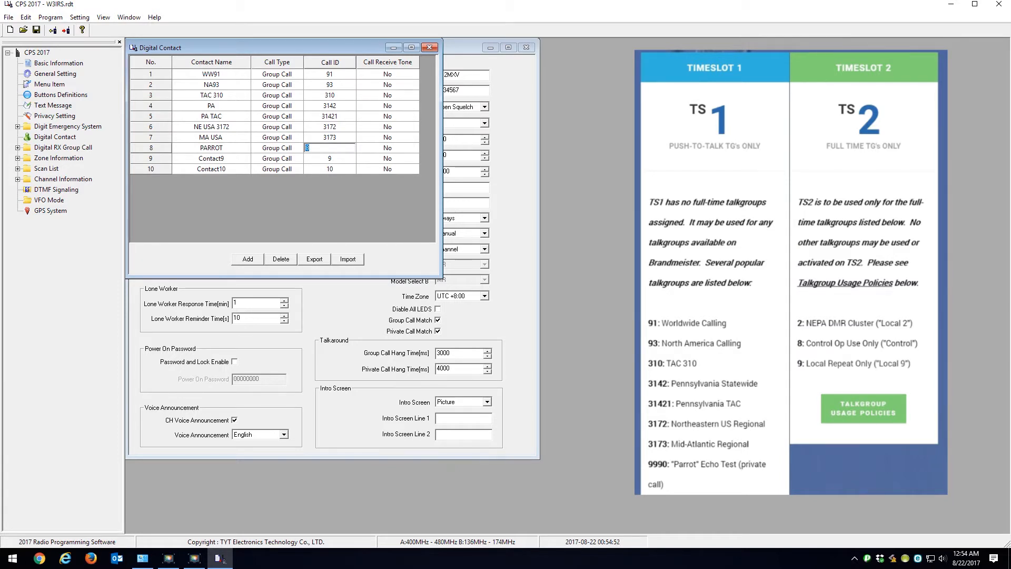
{"action": "type", "text": "9990"}
Step: Name the ninth digital contact LOCAL 2 and set its call ID to 2
{"action": "left_click", "coordinate": [226, 159]}
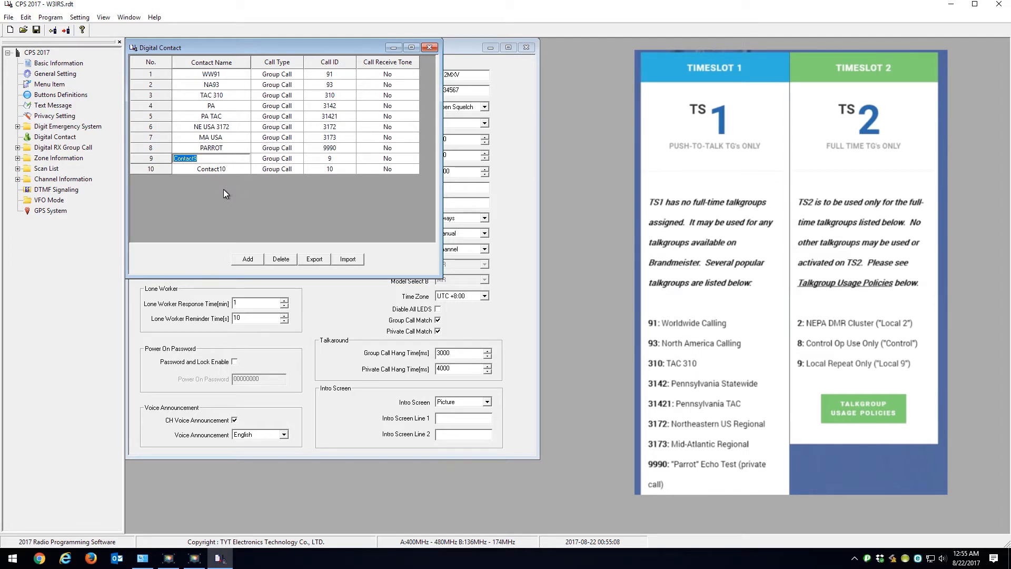
{"action": "type", "text": "LOCAL 2"}
{"action": "left_click", "coordinate": [328, 159]}
{"action": "type", "text": "2"}
Step: Name the tenth digital contact LOCAL 9, set its call ID to 9, and close the contact list
{"action": "left_click", "coordinate": [226, 169]}
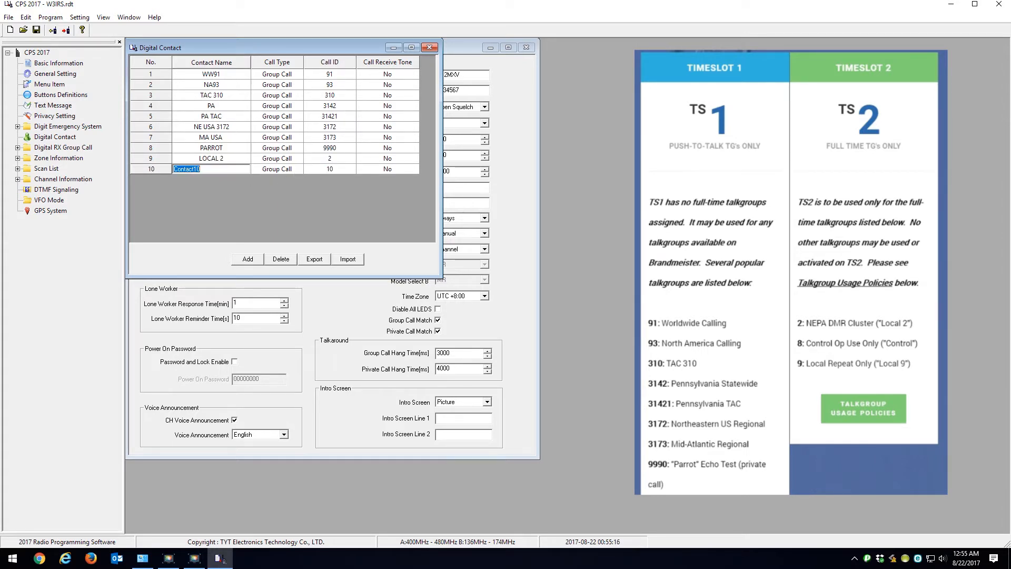
{"action": "type", "text": "LOCAL 9"}
{"action": "left_click", "coordinate": [329, 169]}
{"action": "type", "text": "9"}
{"action": "key", "text": "Tab"}
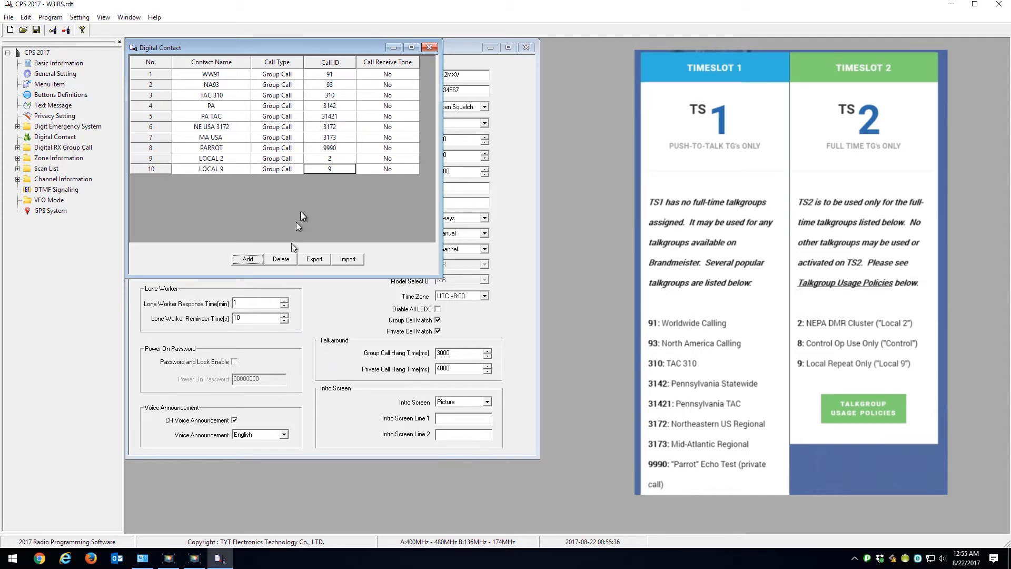
{"action": "left_click", "coordinate": [431, 48]}
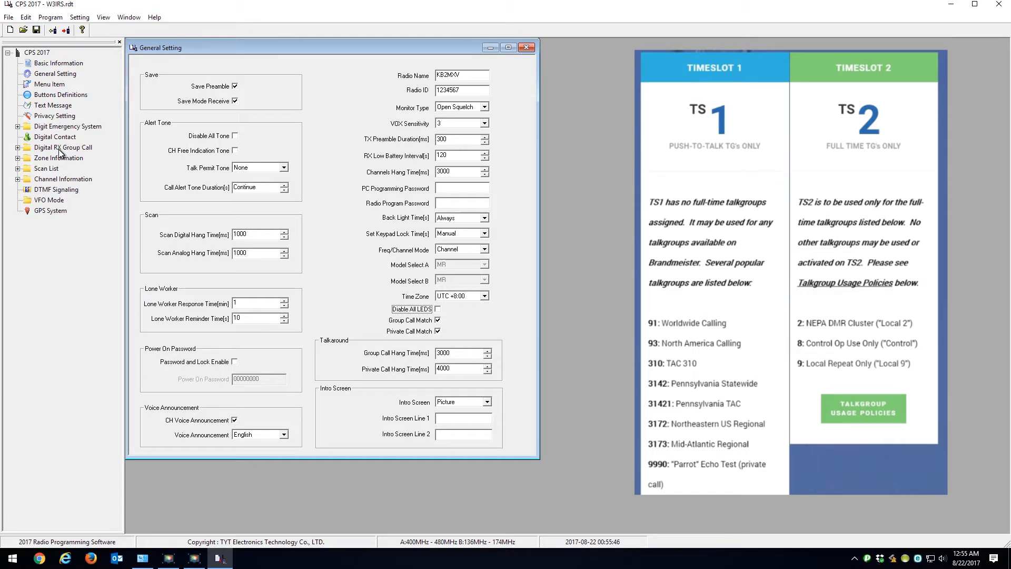
Step: Open Channel1 in the channel information and set its mode to Digital and its TOT to 180 seconds
{"action": "left_click", "coordinate": [62, 181]}
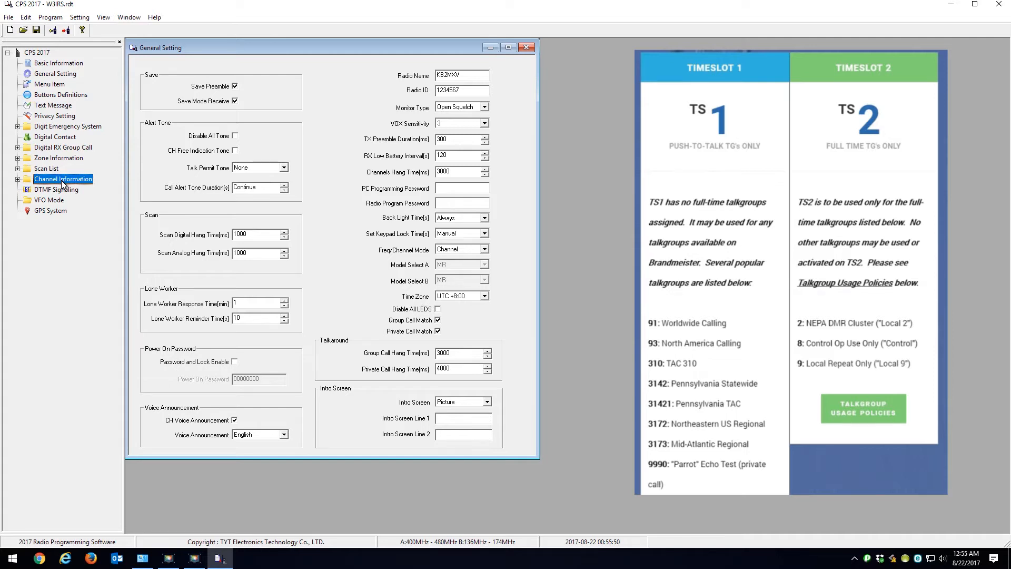
{"action": "double_click", "coordinate": [62, 190]}
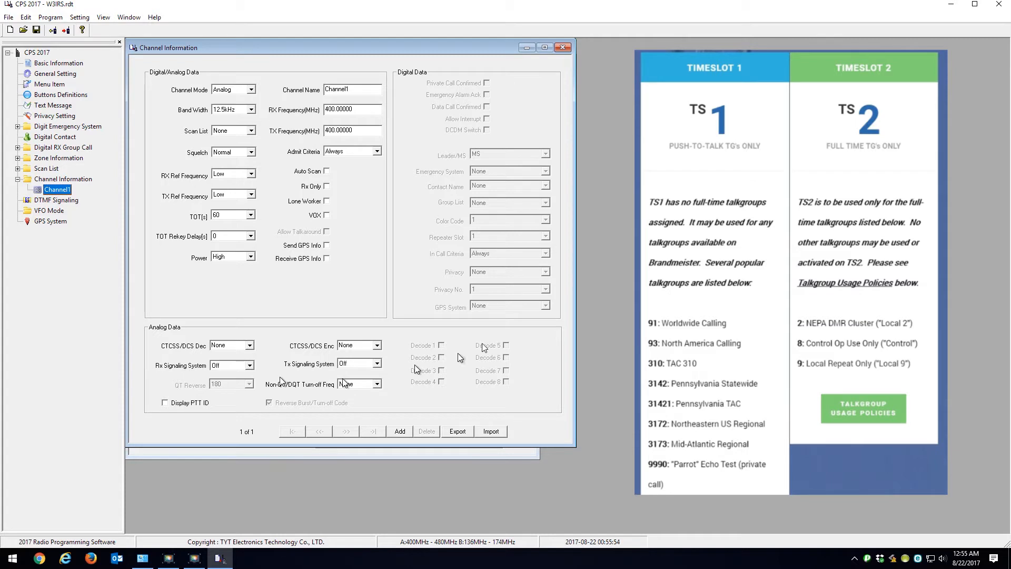
{"action": "left_click", "coordinate": [195, 565]}
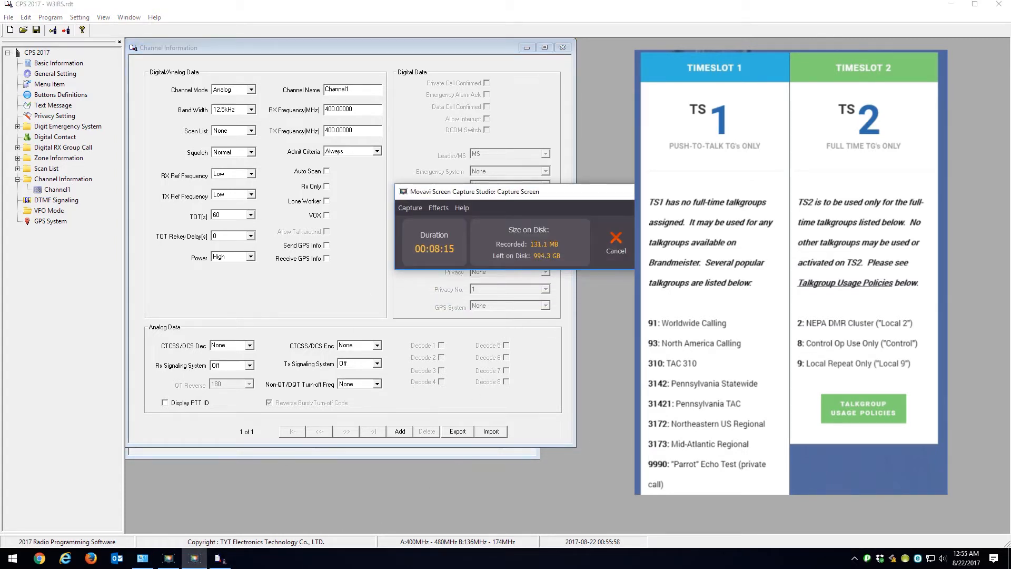
{"action": "left_click", "coordinate": [293, 80]}
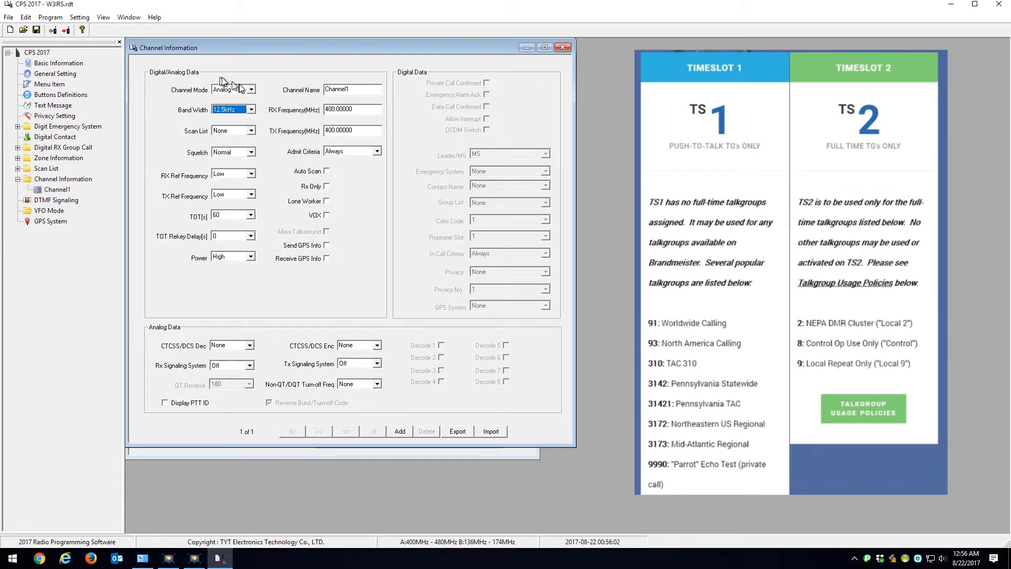
{"action": "left_click", "coordinate": [252, 91]}
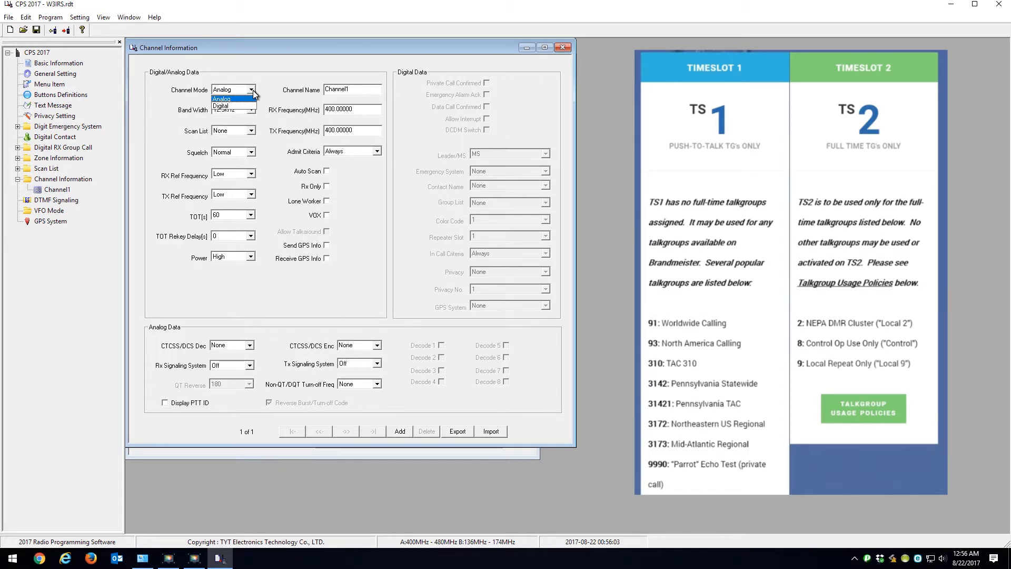
{"action": "left_click", "coordinate": [228, 105]}
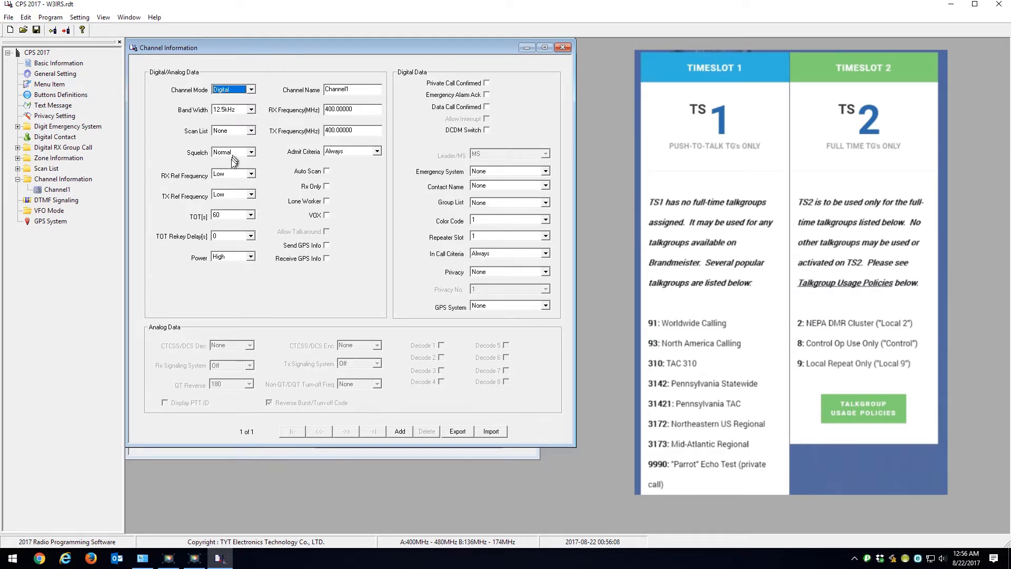
{"action": "left_click", "coordinate": [251, 217]}
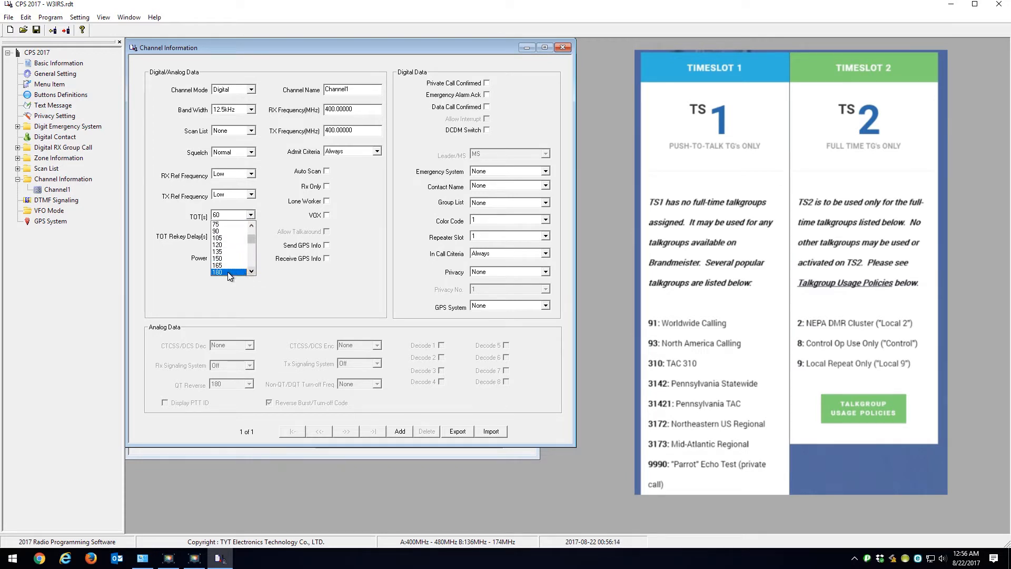
{"action": "left_click", "coordinate": [231, 272]}
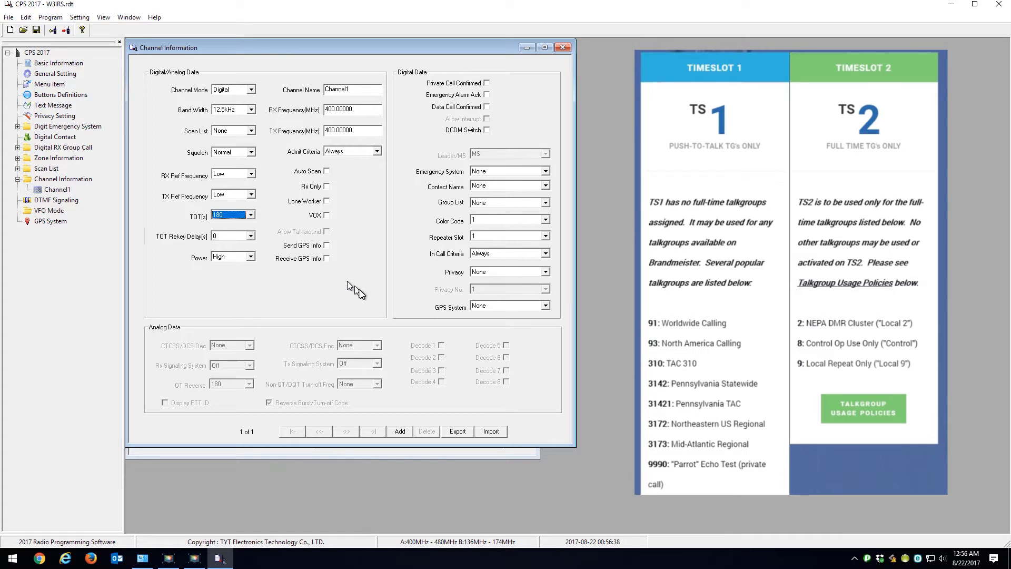
Step: Set the channel's RX frequency to 441.75 MHz and its TX frequency to 446.75 MHz
{"action": "left_click", "coordinate": [366, 110]}
{"action": "left_click_drag", "start_coordinate": [366, 110], "coordinate": [324, 110]}
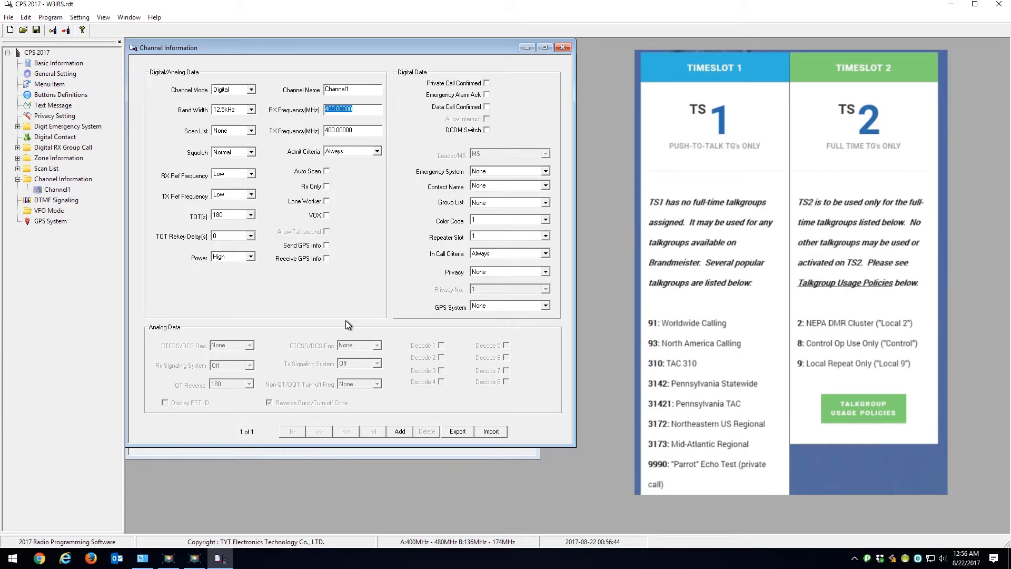
{"action": "type", "text": "441.75"}
{"action": "key", "text": "Tab"}
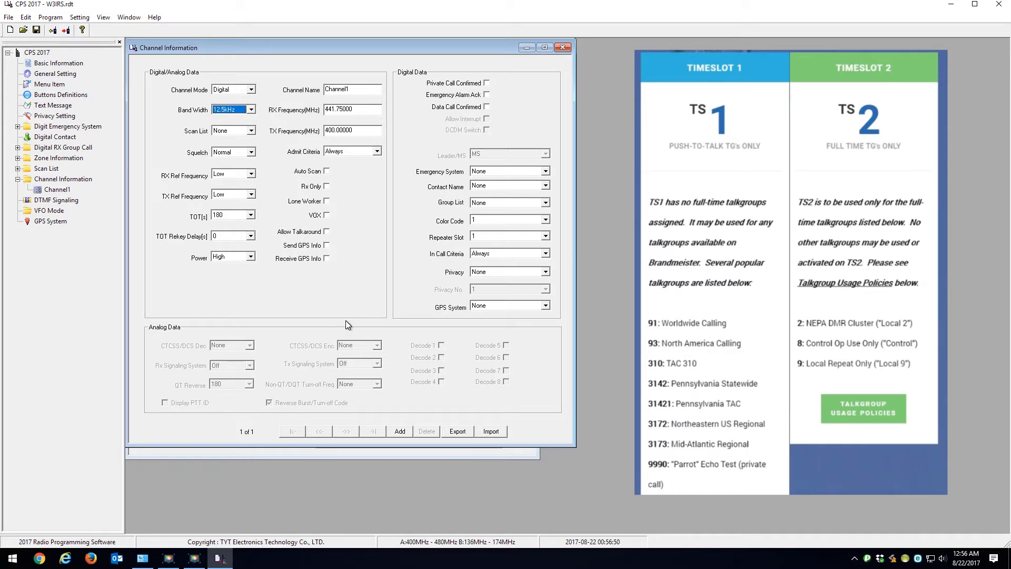
{"action": "key", "text": "Tab"}
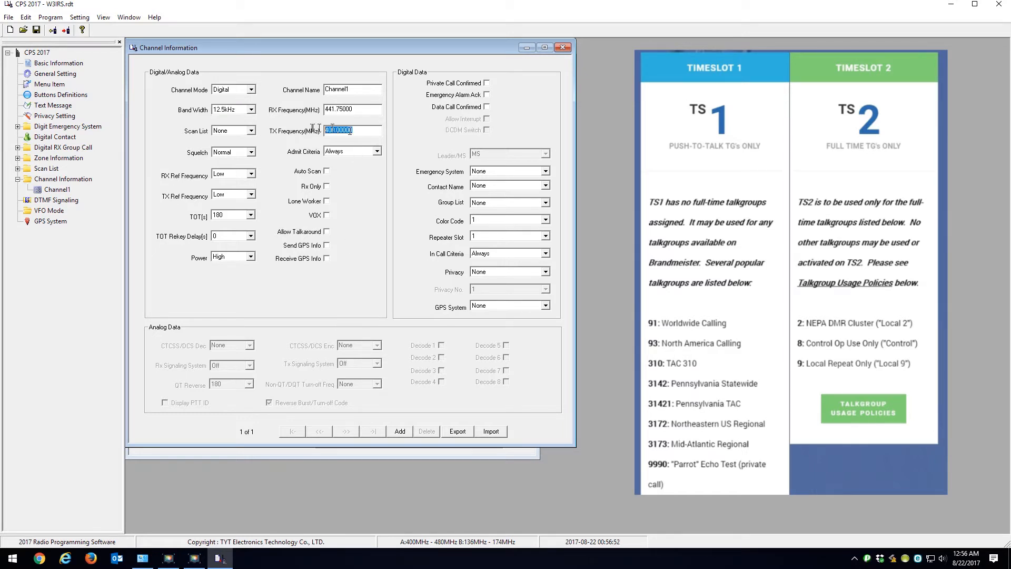
{"action": "type", "text": "446.750"}
{"action": "key", "text": "shift+Tab"}
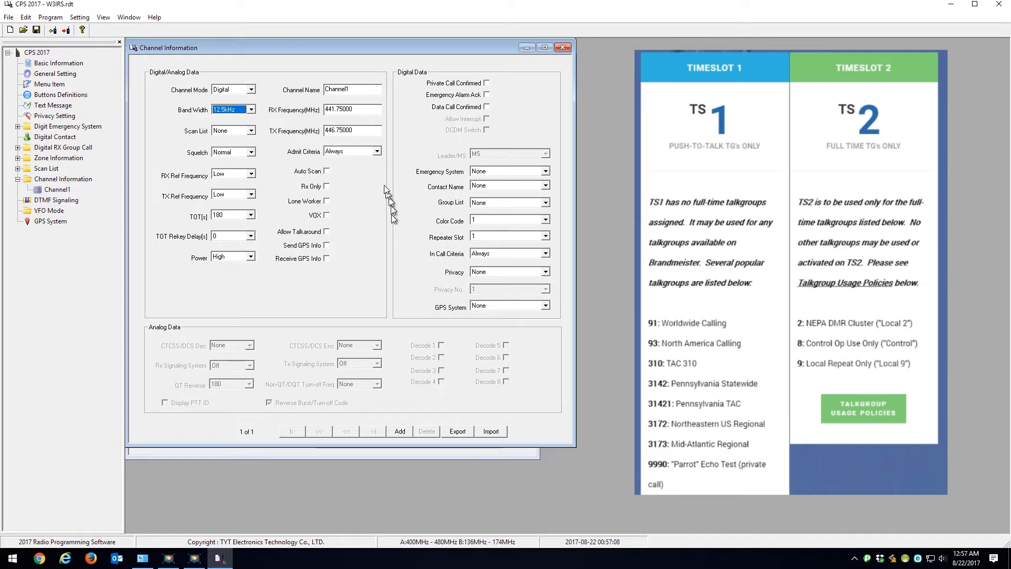
Step: Set the channel's admit criteria to Color Code and assign WW91 as its contact name
{"action": "left_click", "coordinate": [377, 152]}
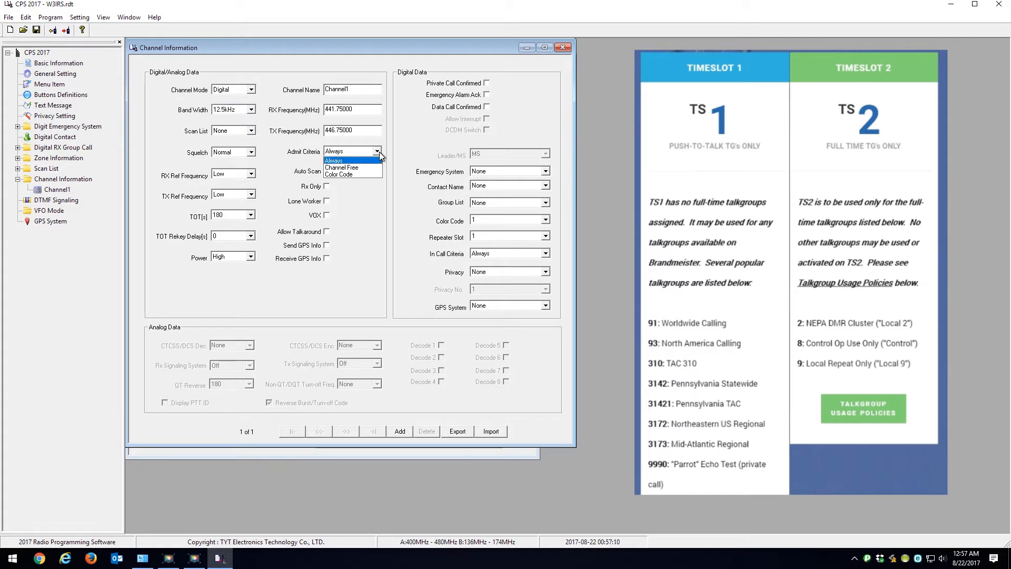
{"action": "left_click", "coordinate": [350, 175]}
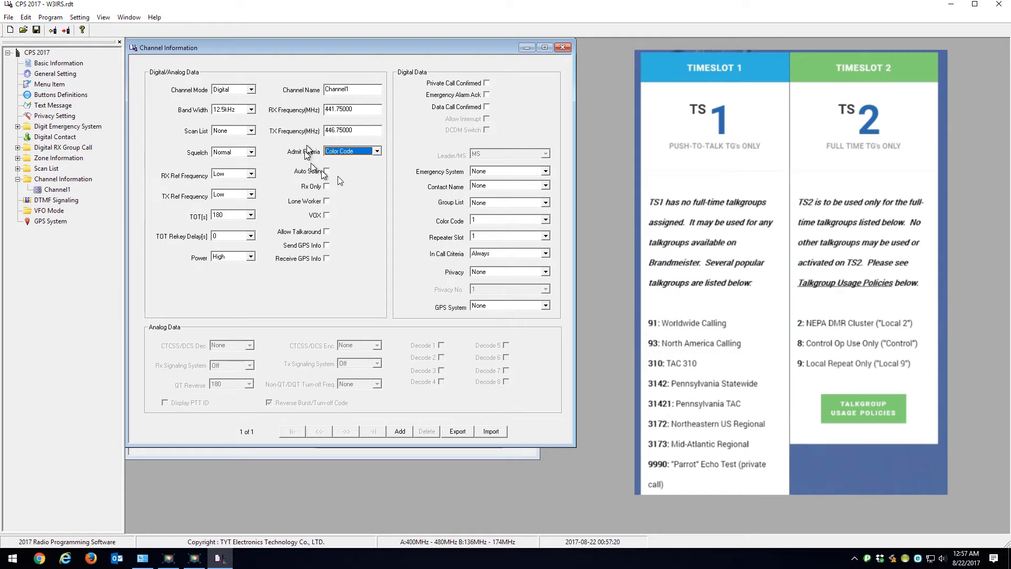
{"action": "left_click", "coordinate": [378, 151]}
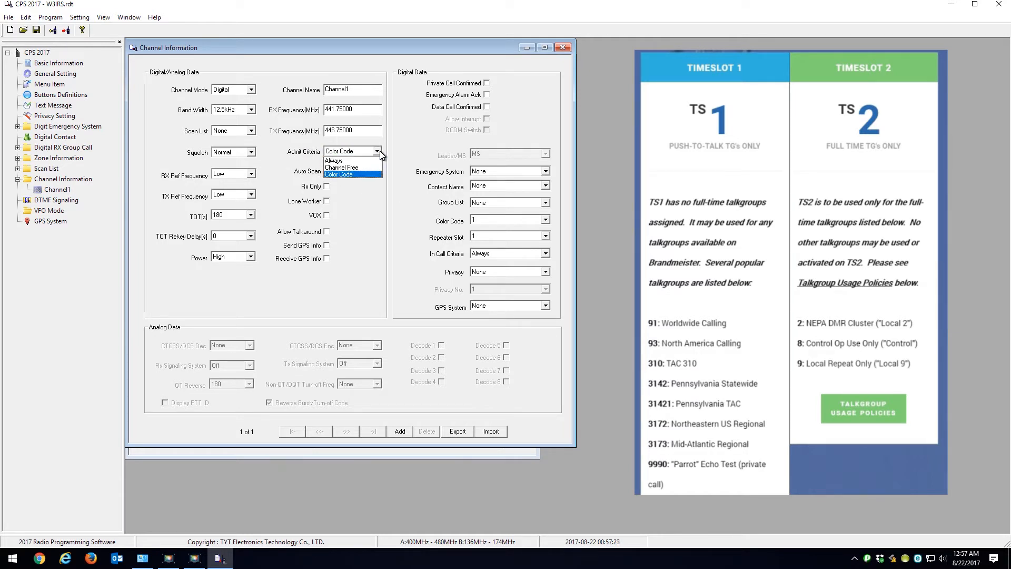
{"action": "left_click", "coordinate": [346, 161]}
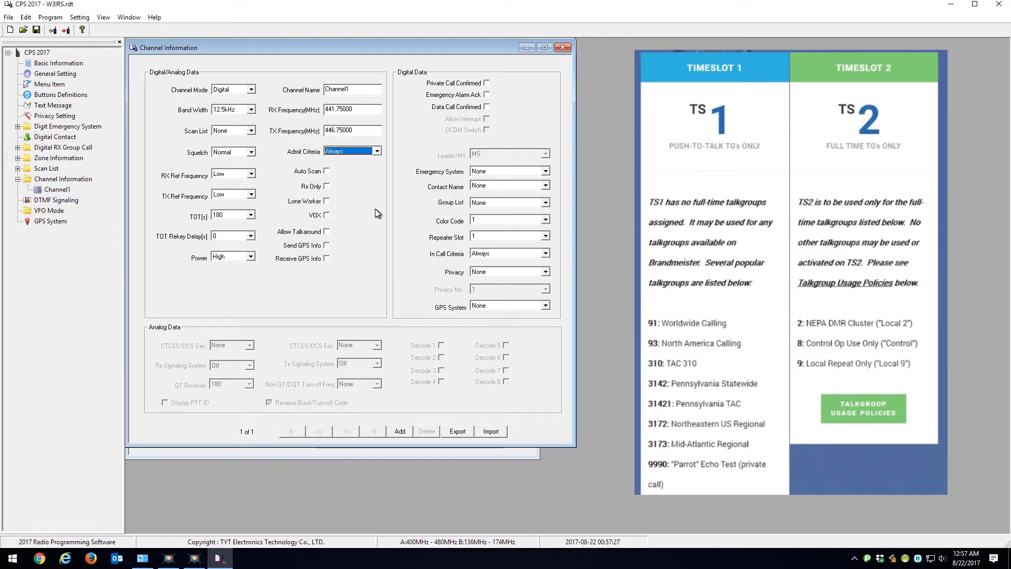
{"action": "left_click", "coordinate": [377, 152]}
{"action": "left_click", "coordinate": [545, 185]}
{"action": "mouse_move", "coordinate": [548, 208]}
{"action": "left_mouse_down"}
{"action": "mouse_move", "coordinate": [545, 232]}
{"action": "mouse_move", "coordinate": [544, 210]}
{"action": "left_mouse_up"}
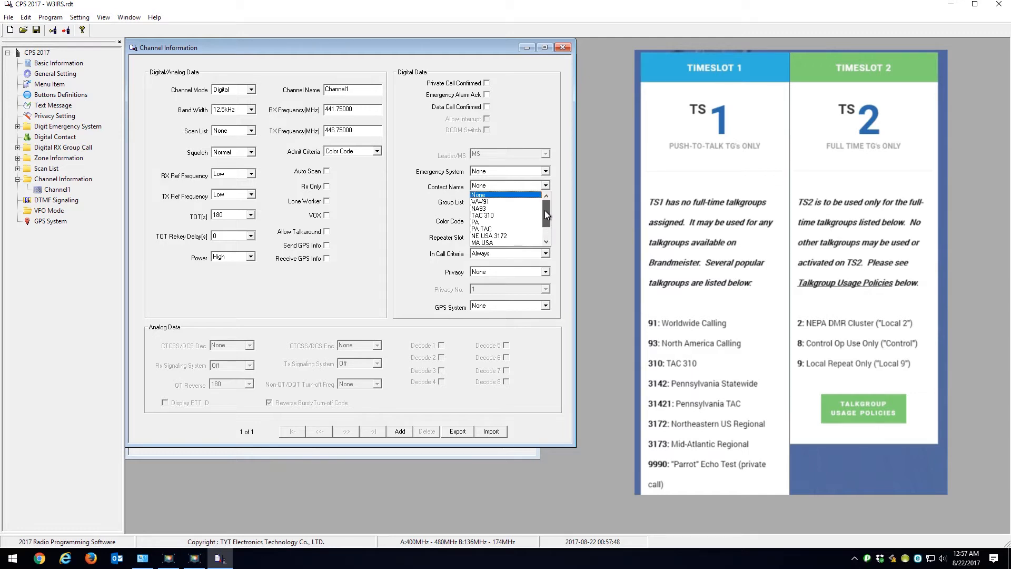
{"action": "left_click", "coordinate": [488, 203]}
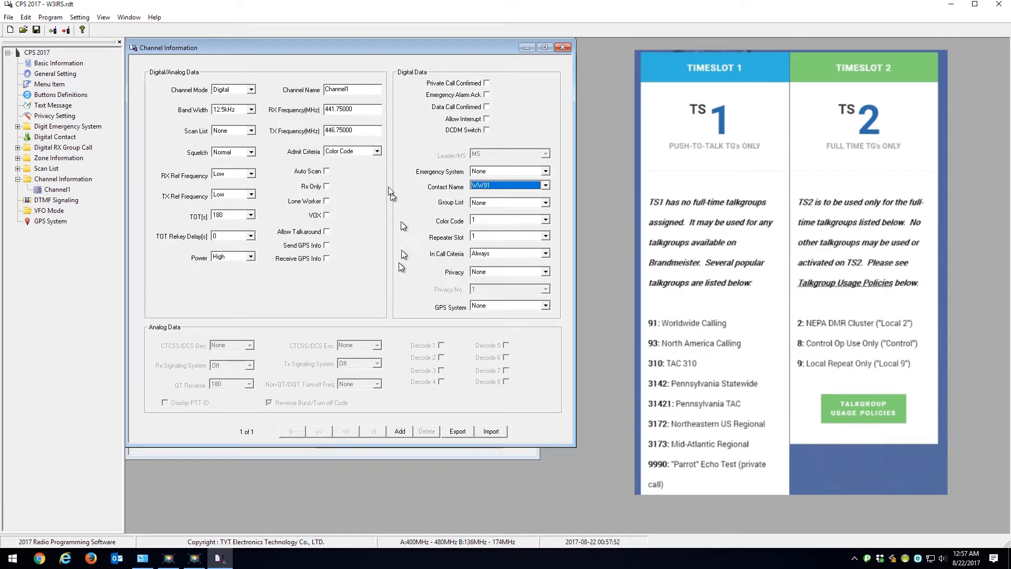
Step: Rename the channel as WW 91
{"action": "left_click", "coordinate": [360, 89]}
{"action": "left_click_drag", "start_coordinate": [360, 89], "coordinate": [306, 87]}
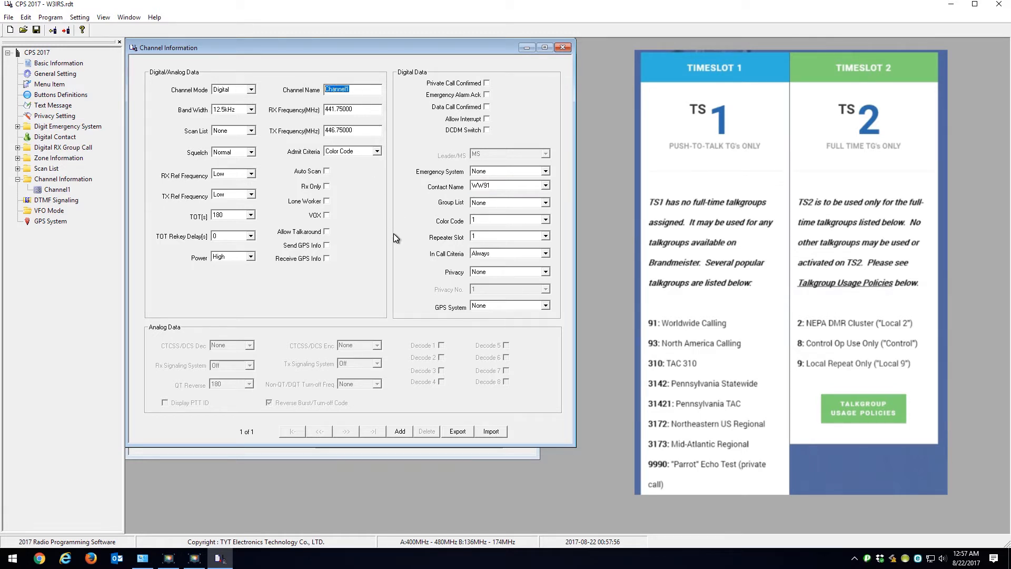
{"action": "type", "text": "WW 91"}
{"action": "left_click", "coordinate": [356, 110]}
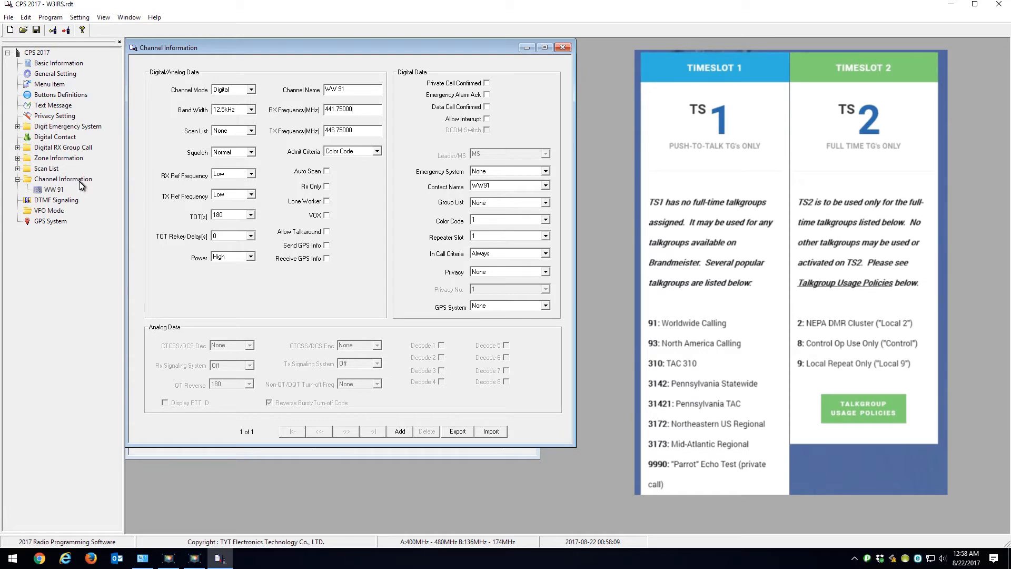
Step: Check the repeater slot choices of the WW 91 channel
{"action": "left_click", "coordinate": [55, 192]}
{"action": "left_click", "coordinate": [500, 235]}
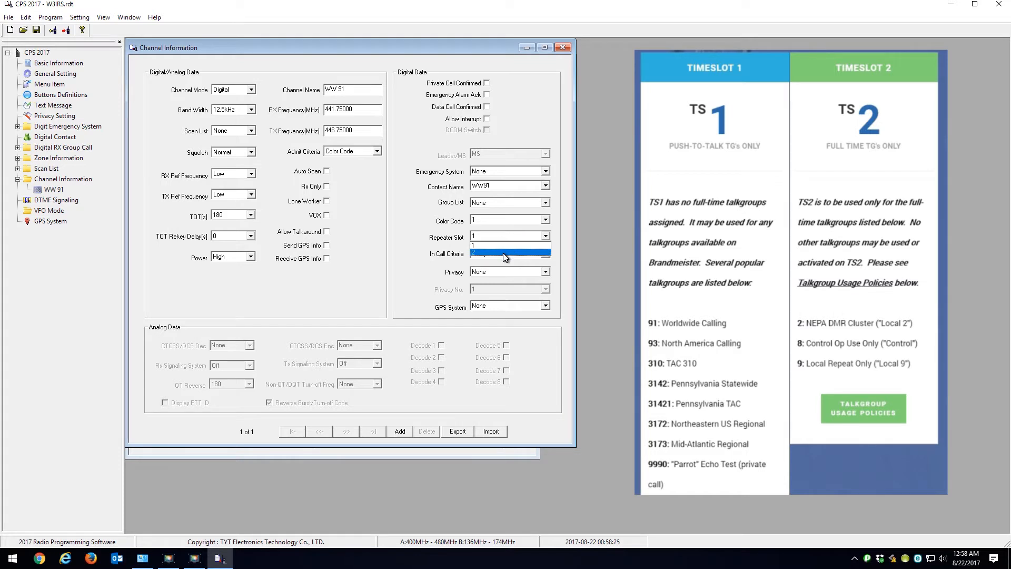
{"action": "left_click", "coordinate": [419, 214]}
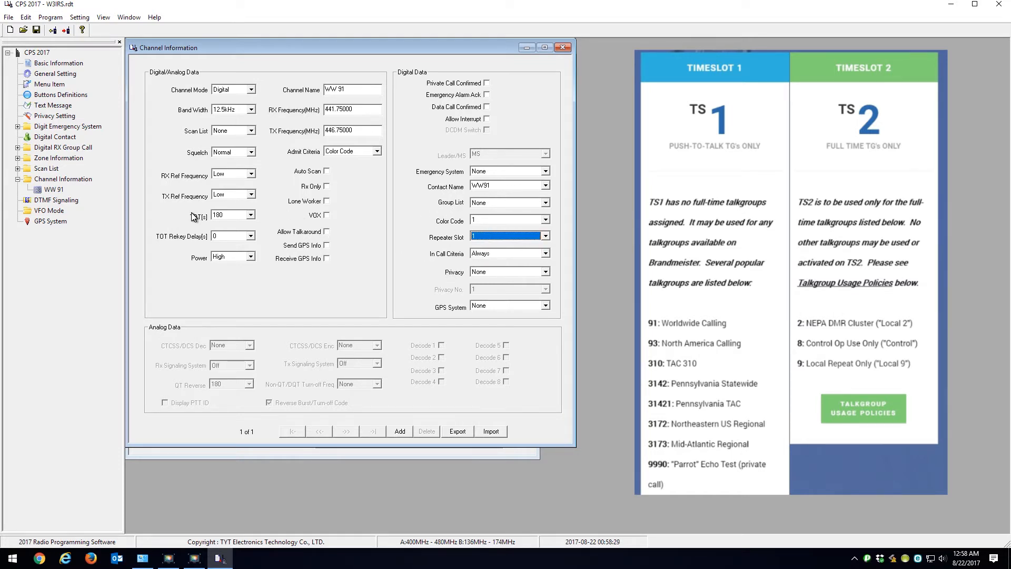
Step: Add nine new channels to the channel information list
{"action": "left_click", "coordinate": [401, 432]}
{"action": "left_click", "coordinate": [401, 432]}
{"action": "left_click", "coordinate": [400, 432]}
{"action": "left_click", "coordinate": [401, 432]}
{"action": "left_click", "coordinate": [400, 432]}
{"action": "left_click", "coordinate": [401, 432]}
{"action": "left_click", "coordinate": [400, 432]}
{"action": "left_click", "coordinate": [400, 432]}
{"action": "left_click", "coordinate": [401, 432]}
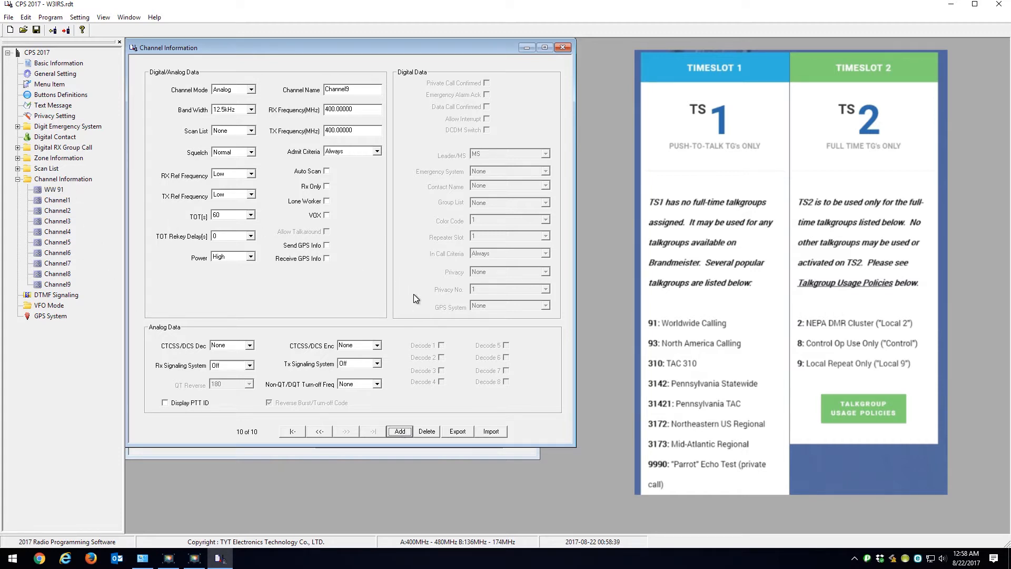
Step: Copy the WW 91 channel and paste its settings onto Channel1
{"action": "left_click", "coordinate": [53, 190]}
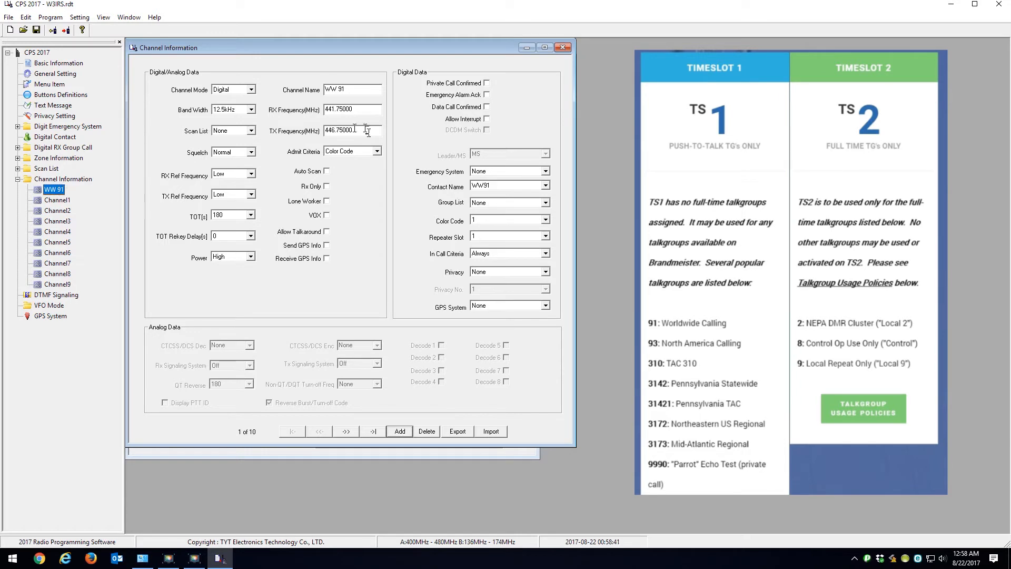
{"action": "right_click", "coordinate": [48, 190]}
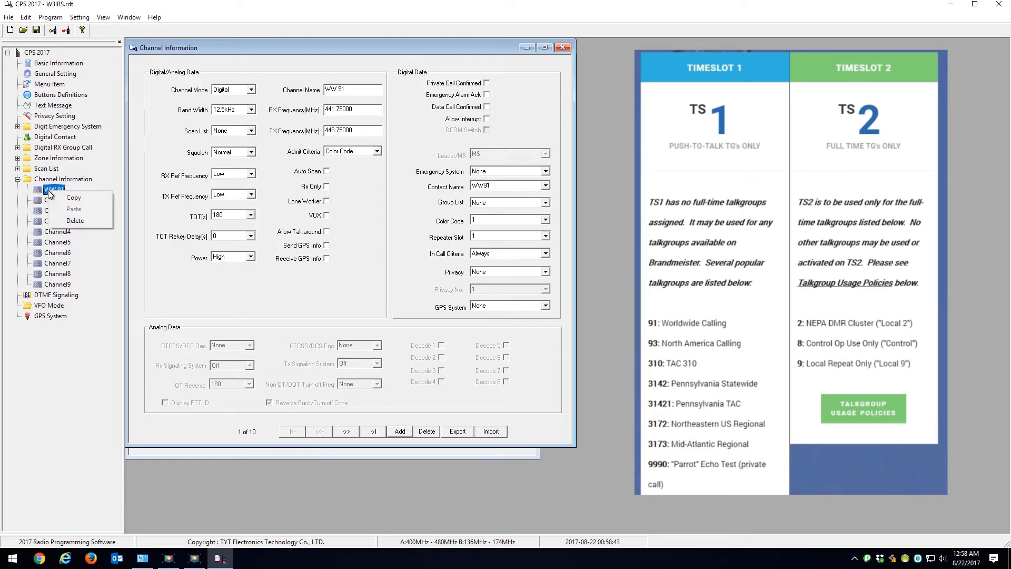
{"action": "left_click", "coordinate": [84, 196]}
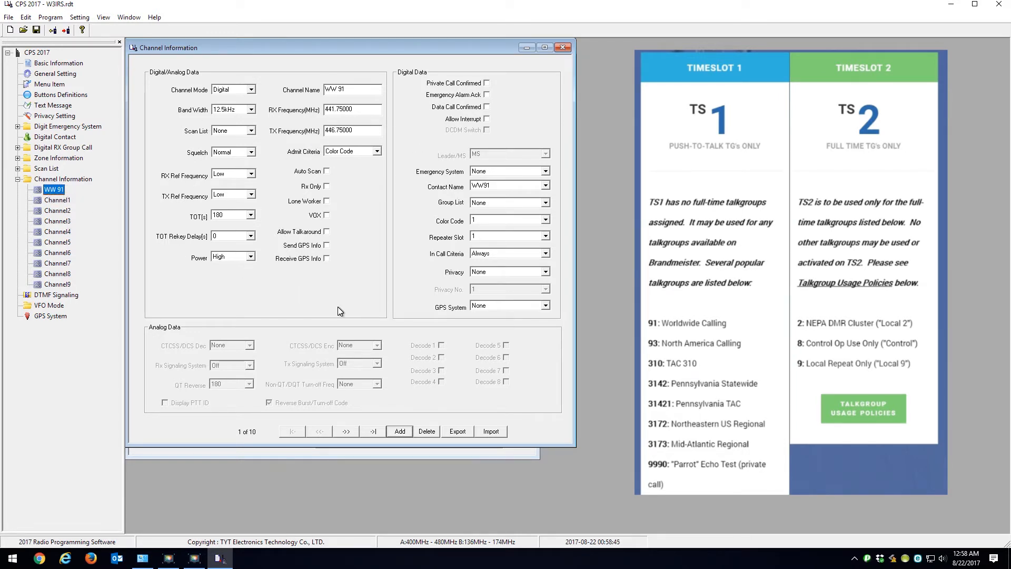
{"action": "left_click", "coordinate": [57, 201]}
{"action": "right_click", "coordinate": [57, 202]}
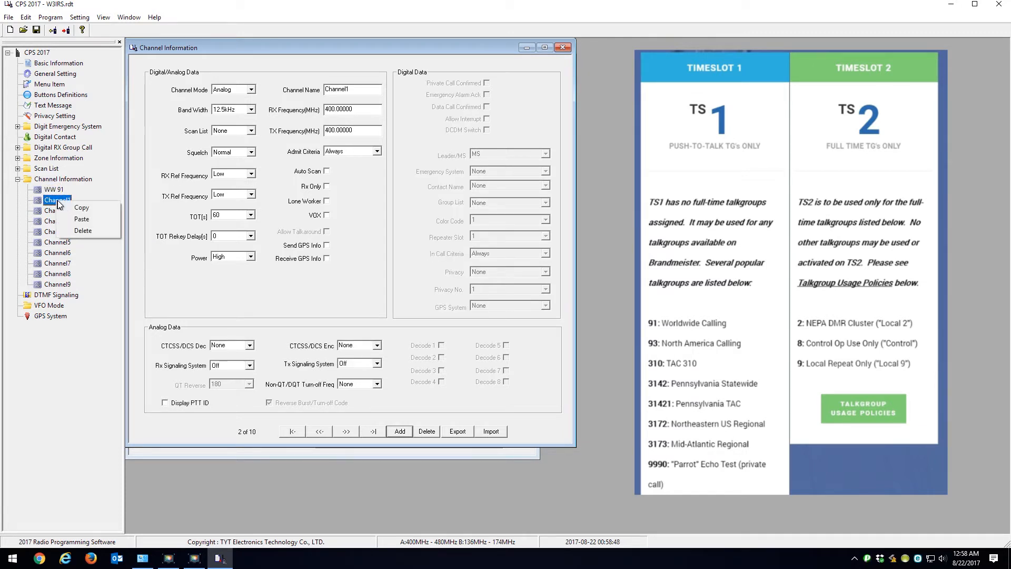
{"action": "left_click", "coordinate": [82, 219]}
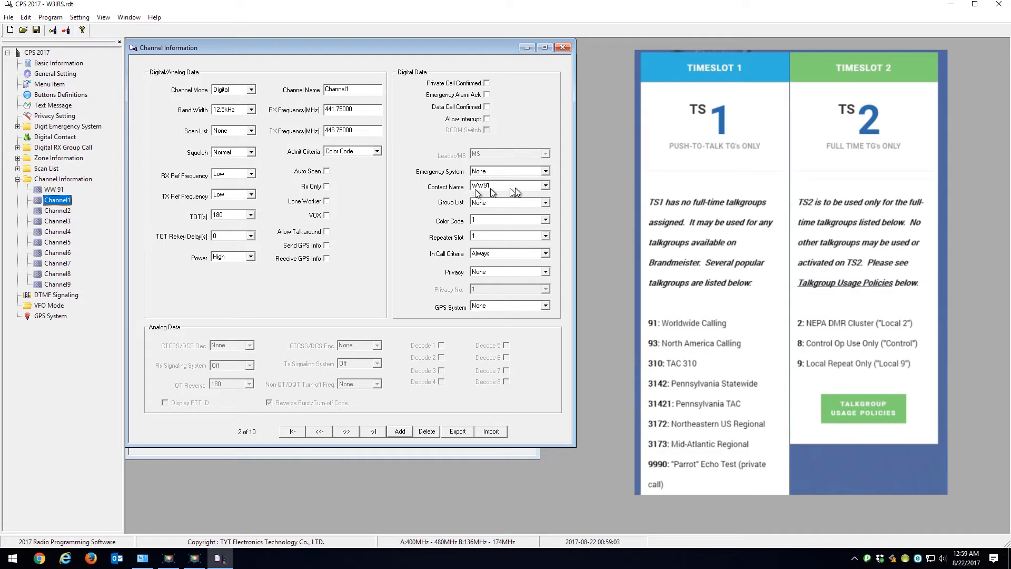
Step: Paste the copied WW 91 settings onto each of the channels from Channel2 through Channel9
{"action": "left_click", "coordinate": [58, 210]}
{"action": "right_click", "coordinate": [58, 209]}
{"action": "left_click", "coordinate": [102, 226]}
{"action": "left_click", "coordinate": [53, 222]}
{"action": "right_click", "coordinate": [52, 223]}
{"action": "left_click", "coordinate": [90, 238]}
{"action": "left_click", "coordinate": [61, 234]}
{"action": "right_click", "coordinate": [61, 233]}
{"action": "left_click", "coordinate": [82, 249]}
{"action": "left_click", "coordinate": [64, 241]}
{"action": "right_click", "coordinate": [65, 242]}
{"action": "left_click", "coordinate": [90, 259]}
{"action": "left_click", "coordinate": [62, 252]}
{"action": "right_click", "coordinate": [61, 253]}
{"action": "left_click", "coordinate": [84, 271]}
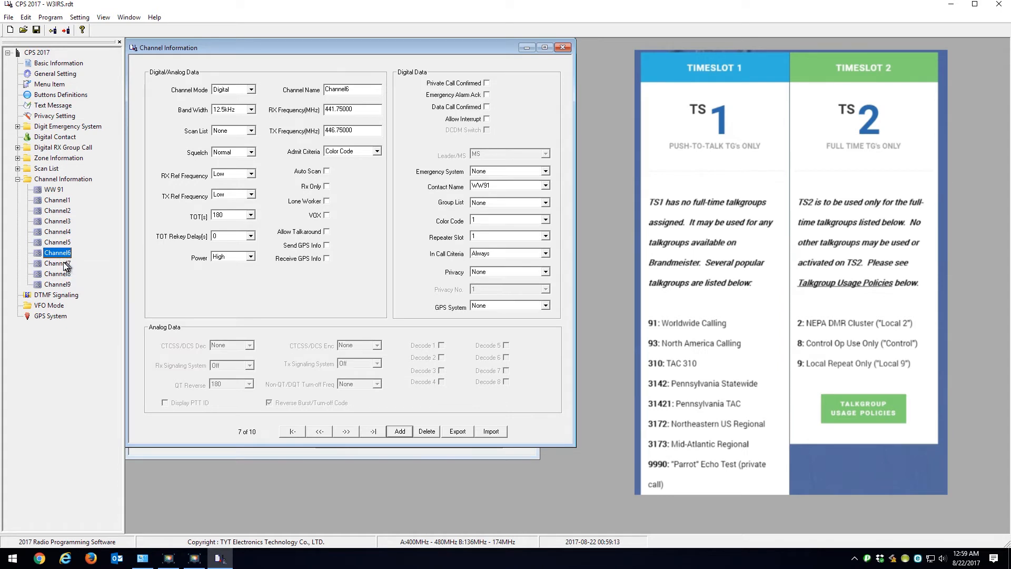
{"action": "left_click", "coordinate": [58, 263]}
{"action": "right_click", "coordinate": [62, 263]}
{"action": "left_click", "coordinate": [85, 280]}
{"action": "left_click", "coordinate": [59, 274]}
{"action": "right_click", "coordinate": [60, 274]}
{"action": "left_click", "coordinate": [82, 291]}
{"action": "left_click", "coordinate": [63, 284]}
{"action": "right_click", "coordinate": [63, 285]}
{"action": "left_click", "coordinate": [84, 303]}
Step: Rename Channel1 as NA 93 and assign NA93 as its contact name
{"action": "left_click", "coordinate": [59, 200]}
{"action": "left_click_drag", "start_coordinate": [362, 90], "coordinate": [298, 83]}
{"action": "type", "text": "NA 93"}
{"action": "left_click", "coordinate": [546, 187]}
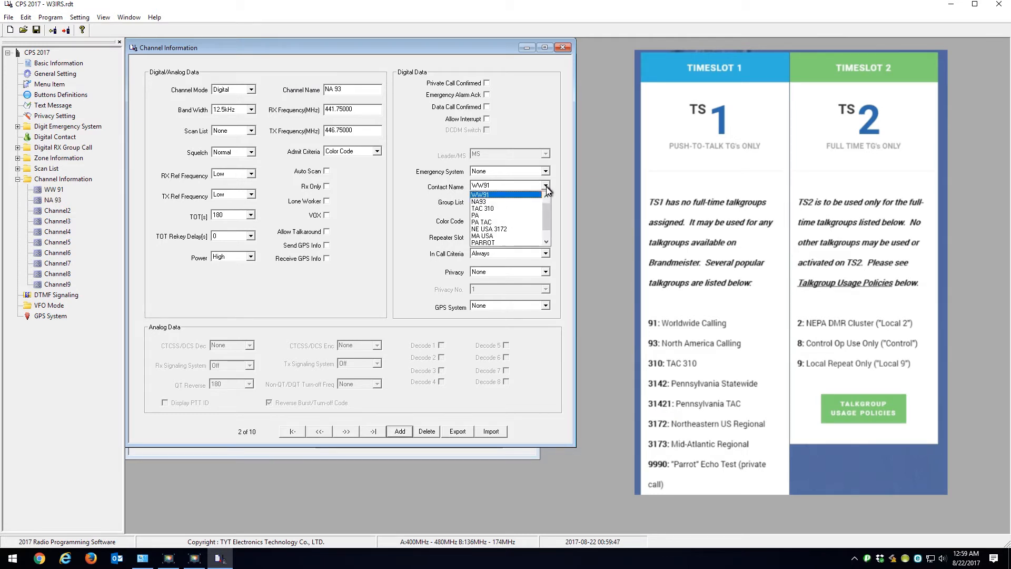
{"action": "left_click", "coordinate": [483, 202]}
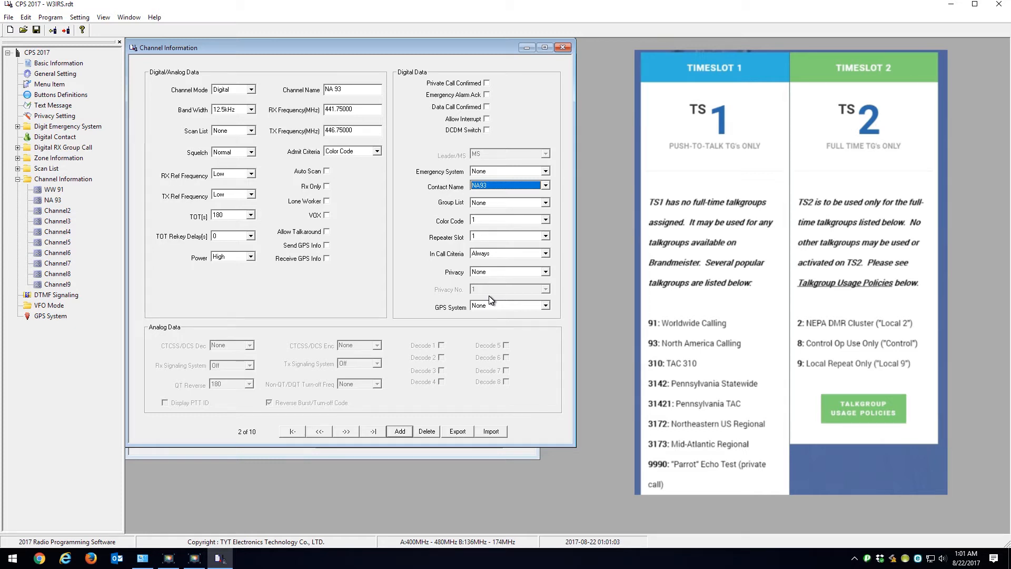
Step: Rename Channel2 as TAC 310 and assign TAC 310 as its contact name
{"action": "left_click", "coordinate": [57, 210]}
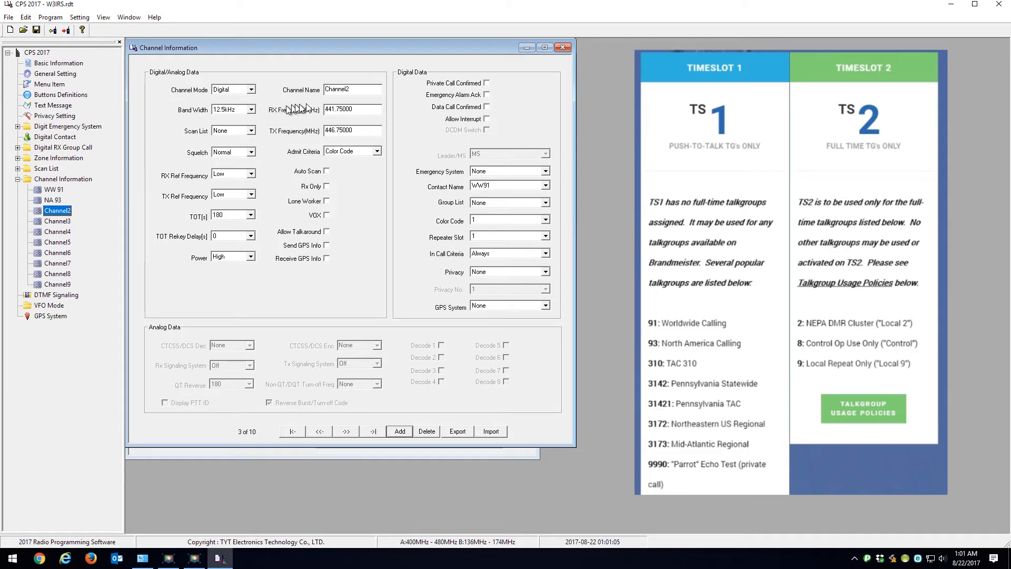
{"action": "double_click", "coordinate": [364, 87]}
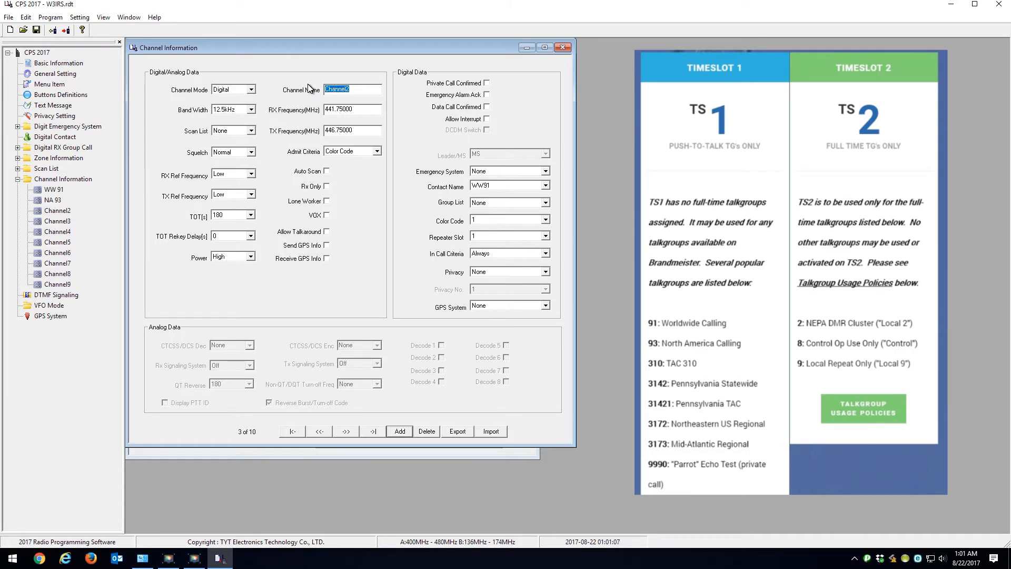
{"action": "type", "text": "TAC 310"}
{"action": "left_click", "coordinate": [546, 185]}
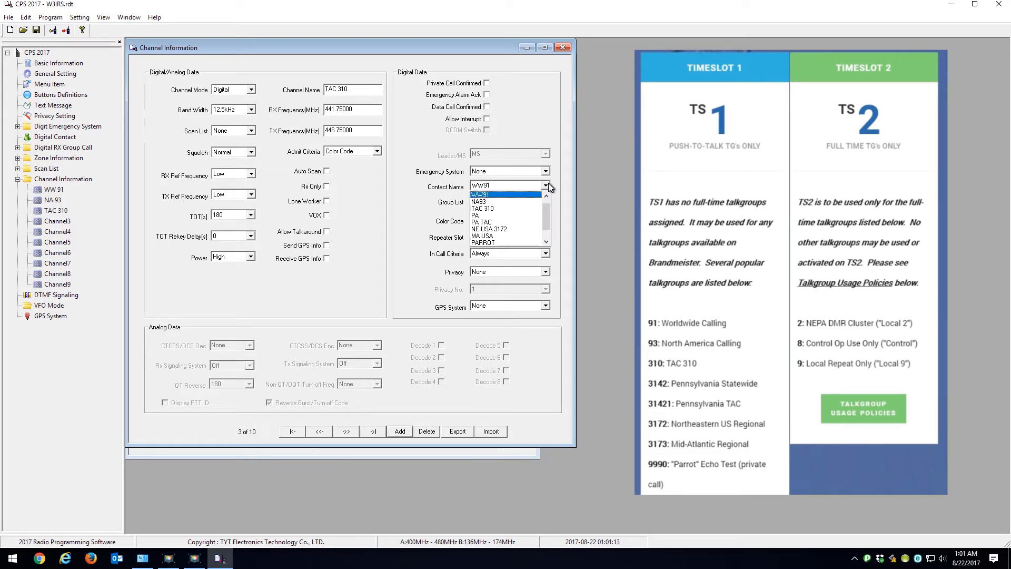
{"action": "left_click", "coordinate": [497, 207]}
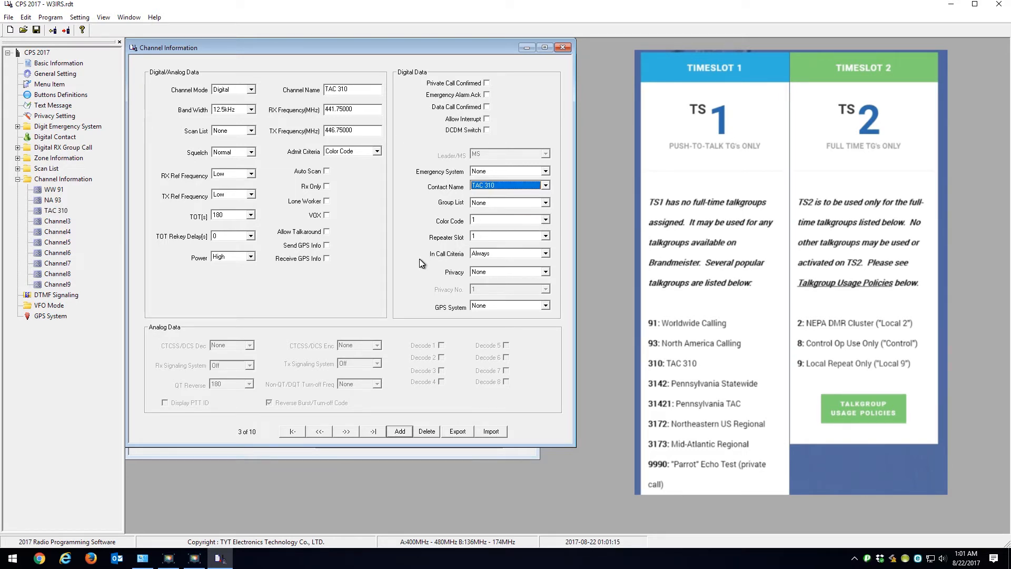
Step: Rename Channel3 as PA and assign PA as its contact name
{"action": "left_click", "coordinate": [361, 89]}
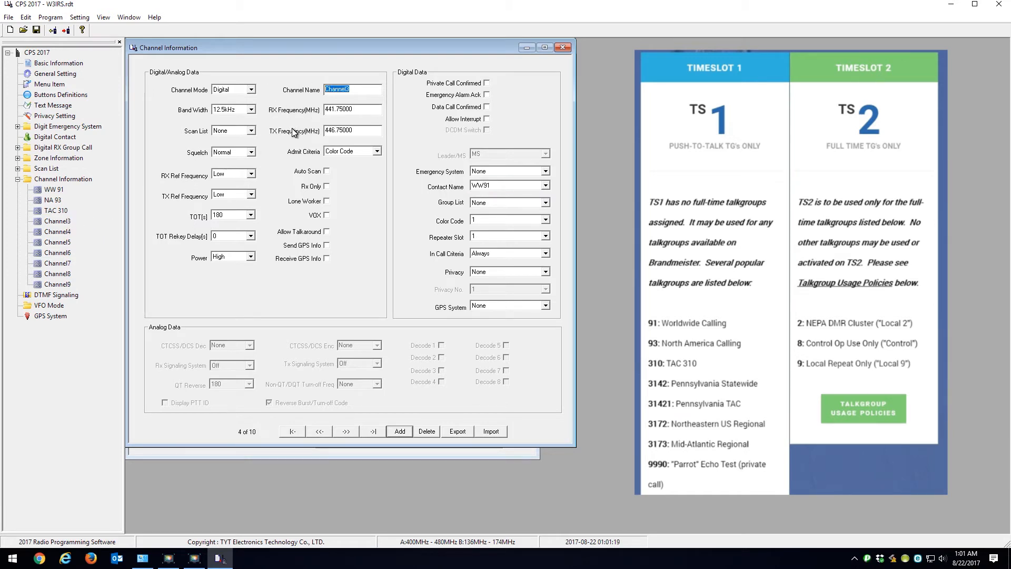
{"action": "type", "text": "PA"}
{"action": "left_click", "coordinate": [542, 187]}
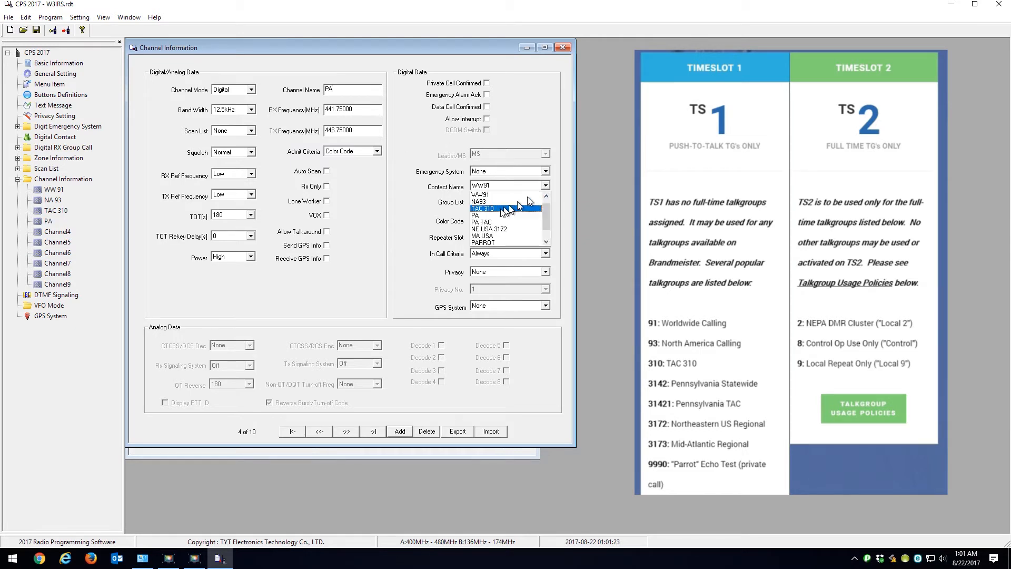
{"action": "left_click", "coordinate": [489, 217]}
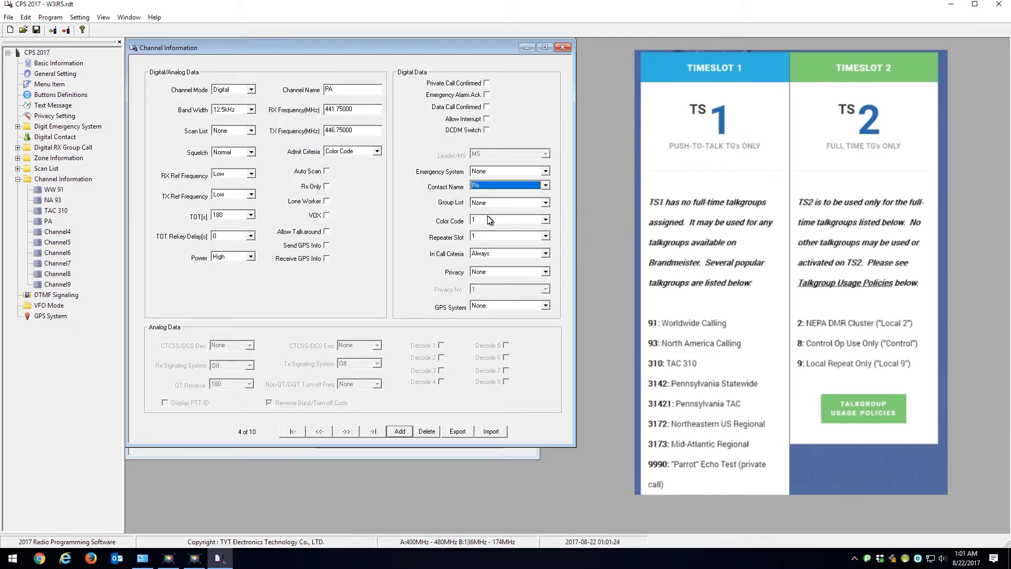
Step: Rename Channel4 as PA TAC and assign PA TAC as its contact name
{"action": "left_click", "coordinate": [53, 231]}
{"action": "double_click", "coordinate": [358, 88]}
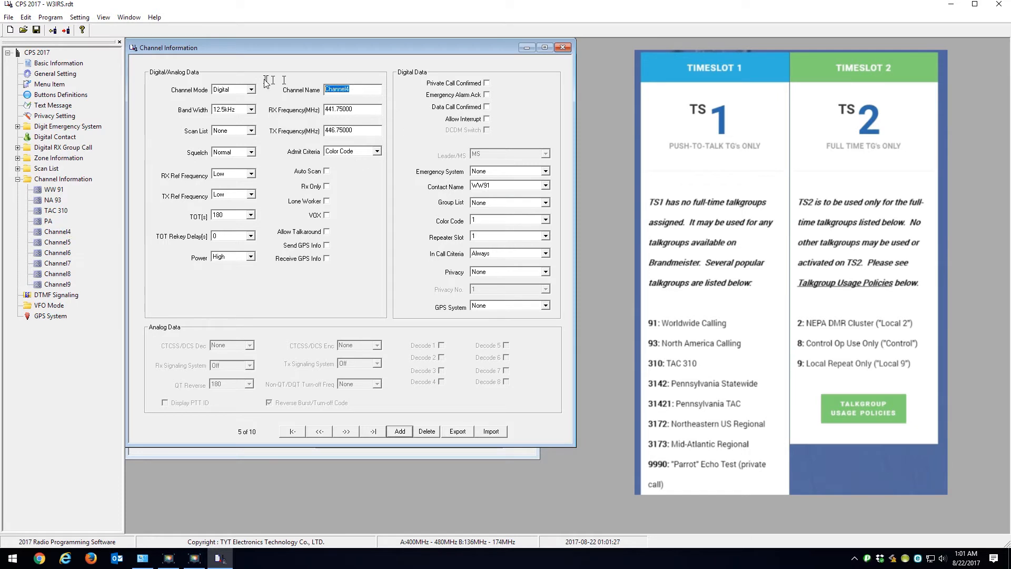
{"action": "type", "text": "PA TAC"}
{"action": "left_click", "coordinate": [547, 187]}
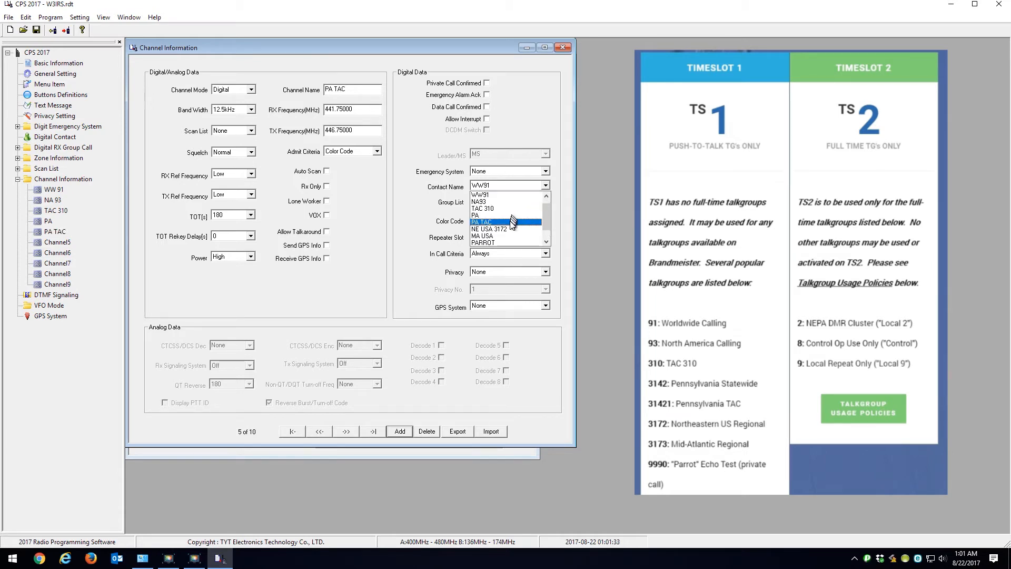
{"action": "left_click", "coordinate": [513, 222]}
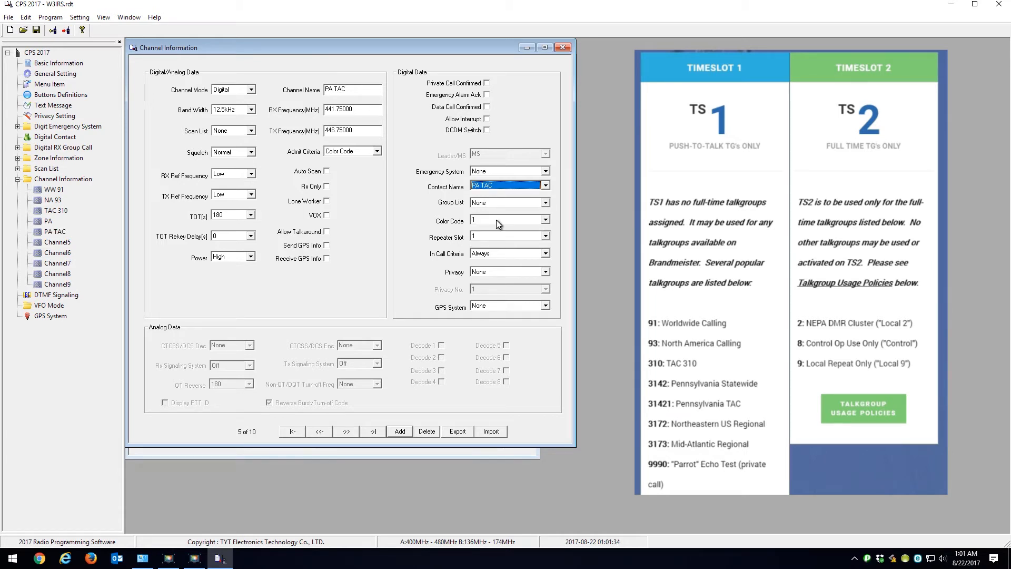
Step: Rename Channel5 as NE USA and assign NE USA 3172 as its contact name
{"action": "left_click", "coordinate": [52, 245]}
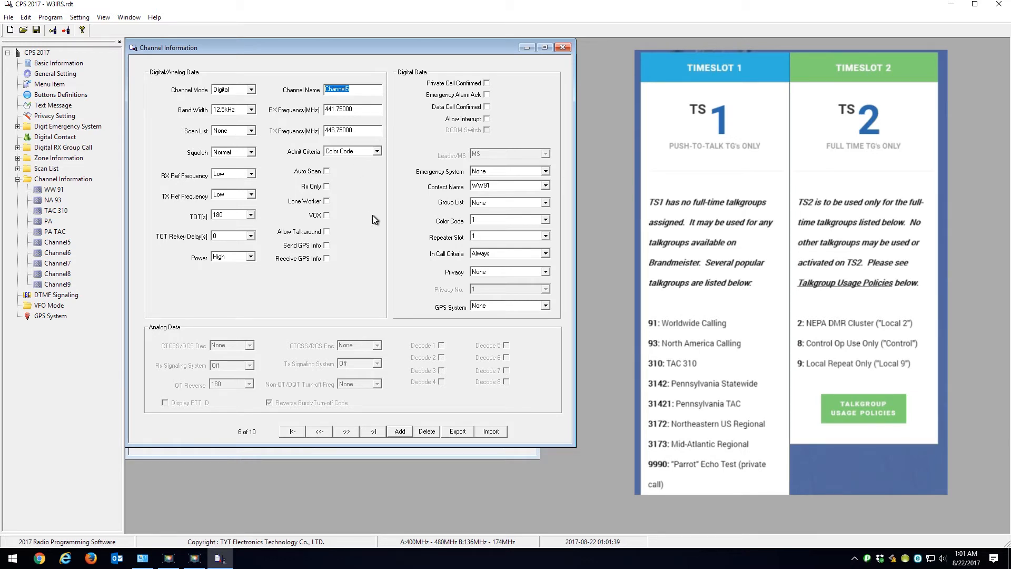
{"action": "type", "text": "NE USA"}
{"action": "left_click", "coordinate": [545, 185]}
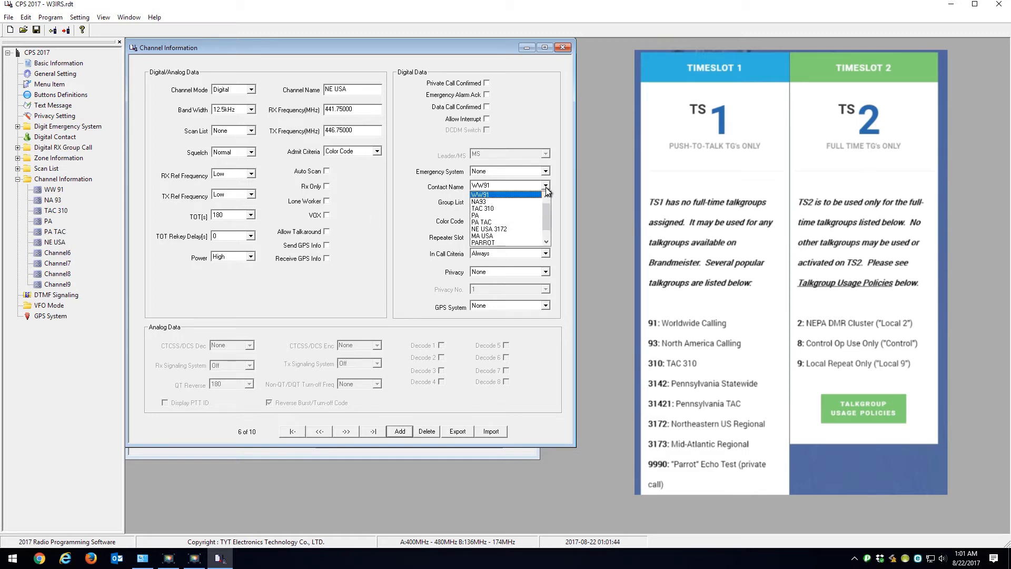
{"action": "left_click", "coordinate": [516, 229]}
Step: Rename Channel6 as MA USA and assign MA USA as its contact name
{"action": "left_click", "coordinate": [62, 254]}
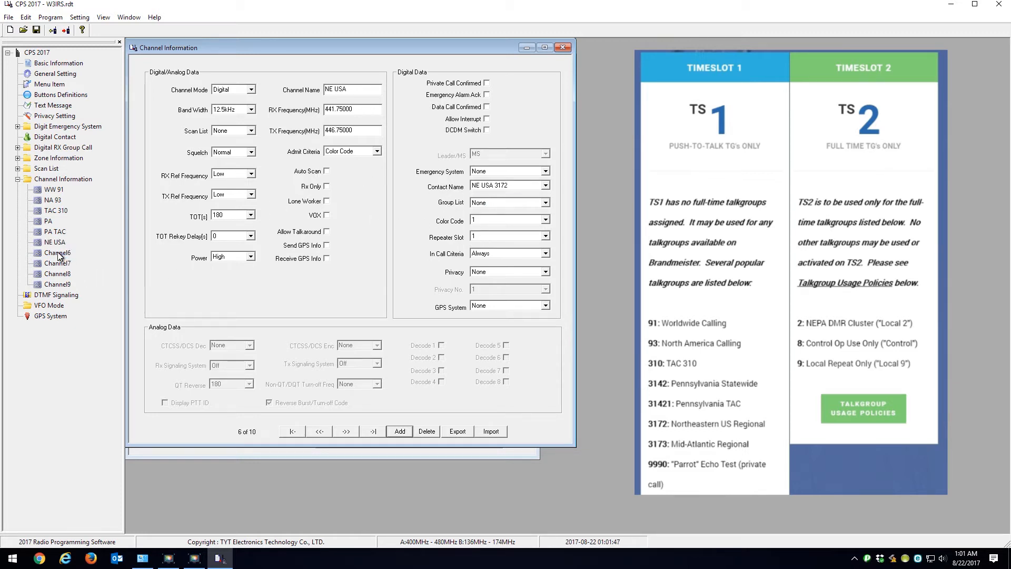
{"action": "left_click_drag", "start_coordinate": [354, 90], "coordinate": [323, 90]}
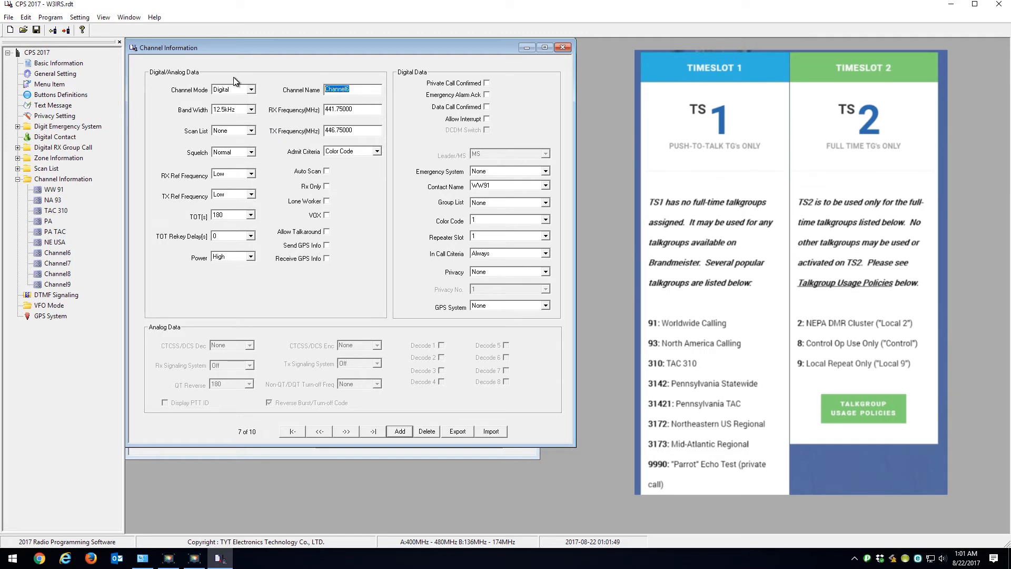
{"action": "type", "text": "MA USA"}
{"action": "left_click", "coordinate": [545, 189]}
{"action": "left_click", "coordinate": [508, 236]}
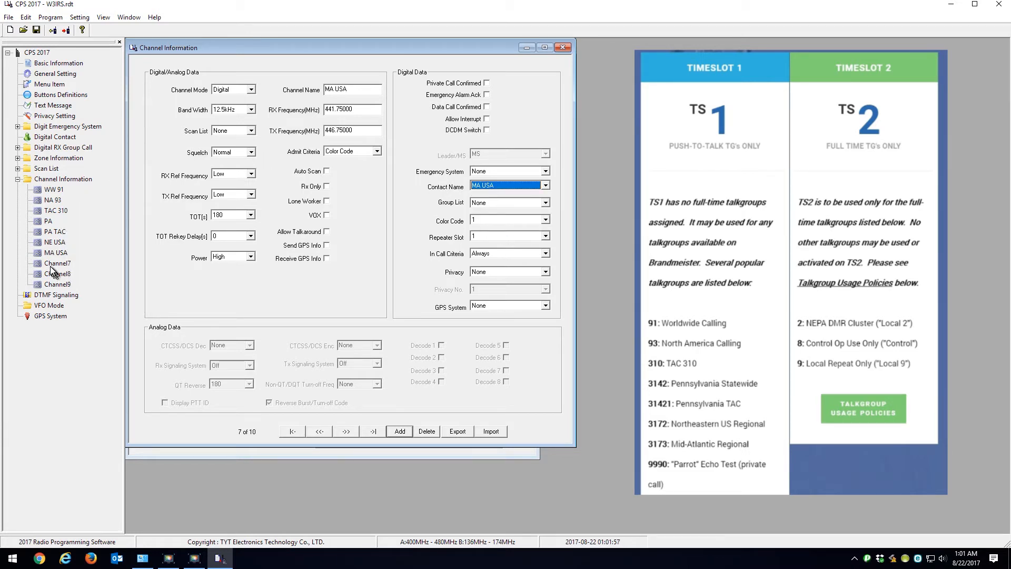
Step: Rename Channel7 as PARROT and assign PARROT as its contact name
{"action": "left_click", "coordinate": [288, 86]}
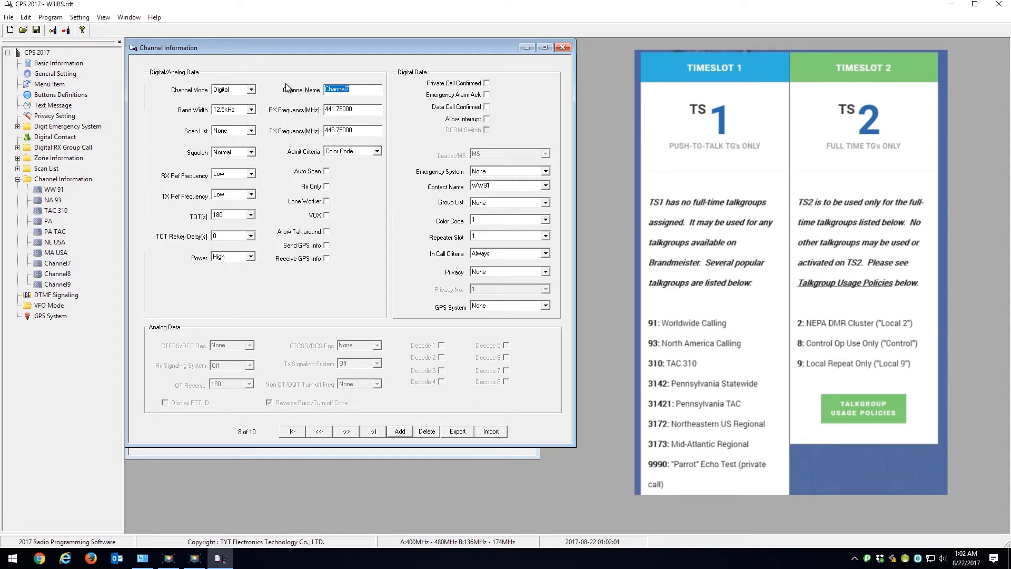
{"action": "type", "text": "PARROT"}
{"action": "left_click", "coordinate": [546, 186]}
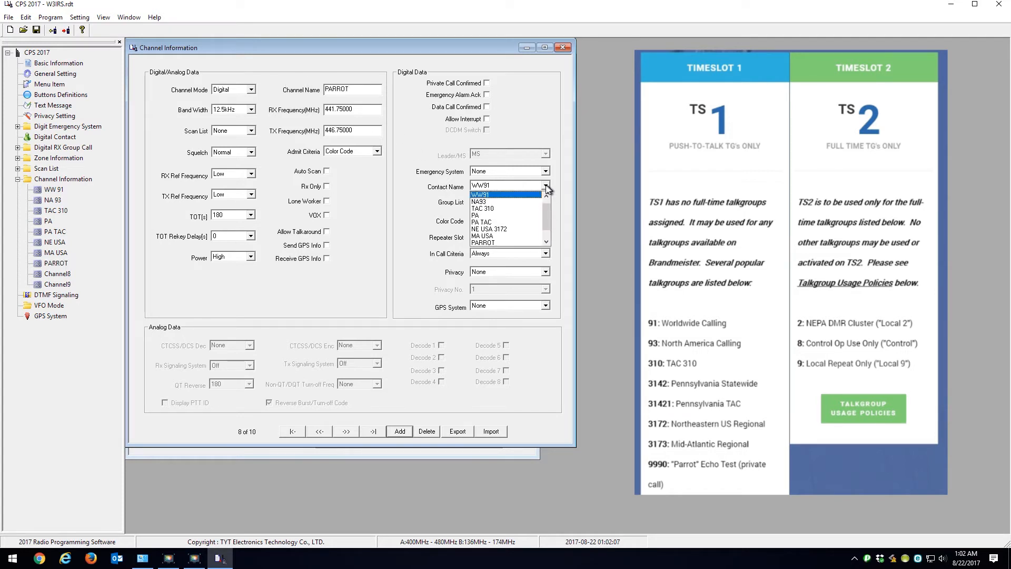
{"action": "left_click", "coordinate": [494, 244]}
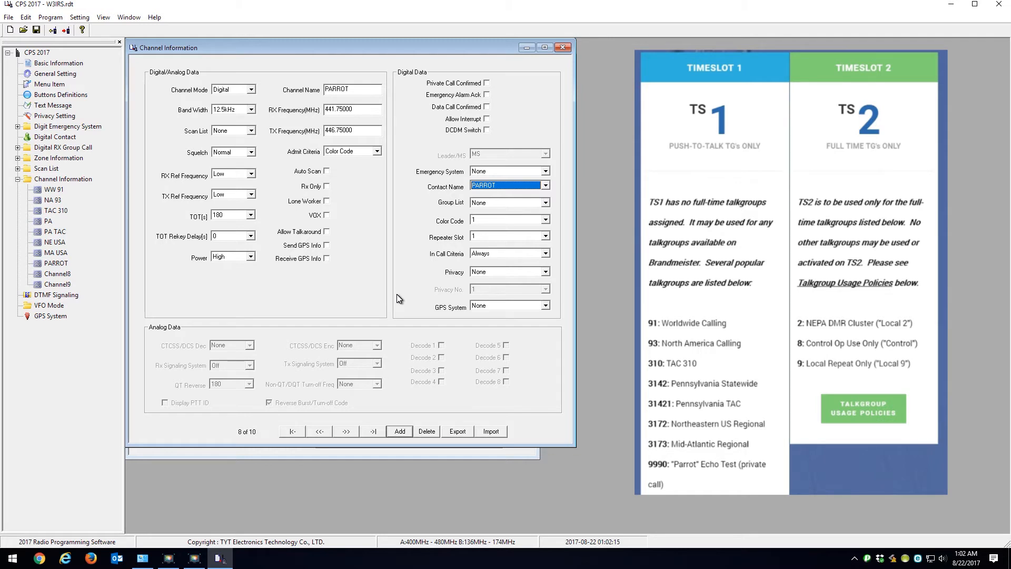
Step: Rename Channel8 as LOCAL 2, with contact name LOCAL 2 and repeater slot 2
{"action": "left_click", "coordinate": [59, 274]}
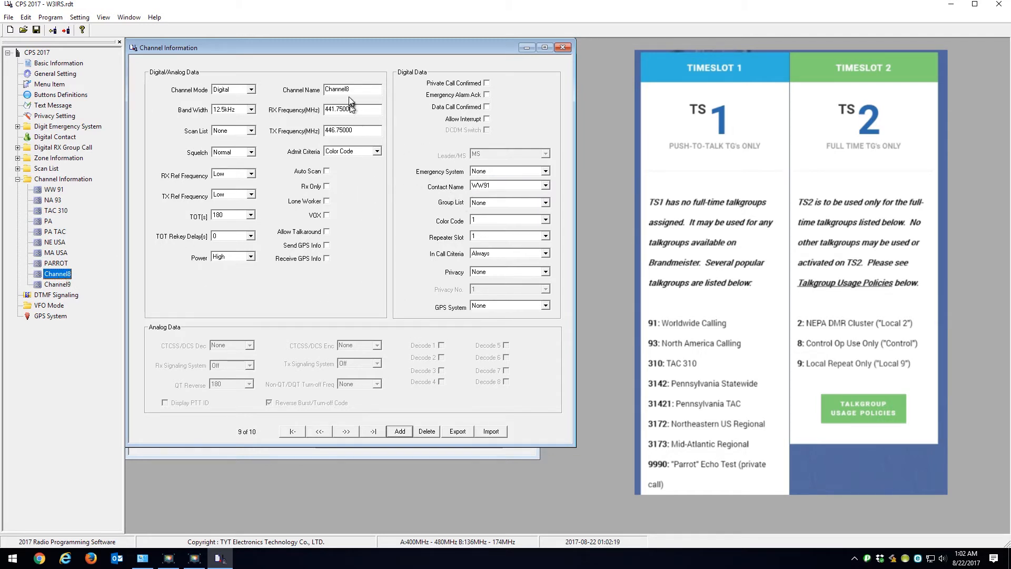
{"action": "left_click_drag", "start_coordinate": [353, 90], "coordinate": [296, 90]}
{"action": "type", "text": "LOCA"}
{"action": "left_click", "coordinate": [548, 185]}
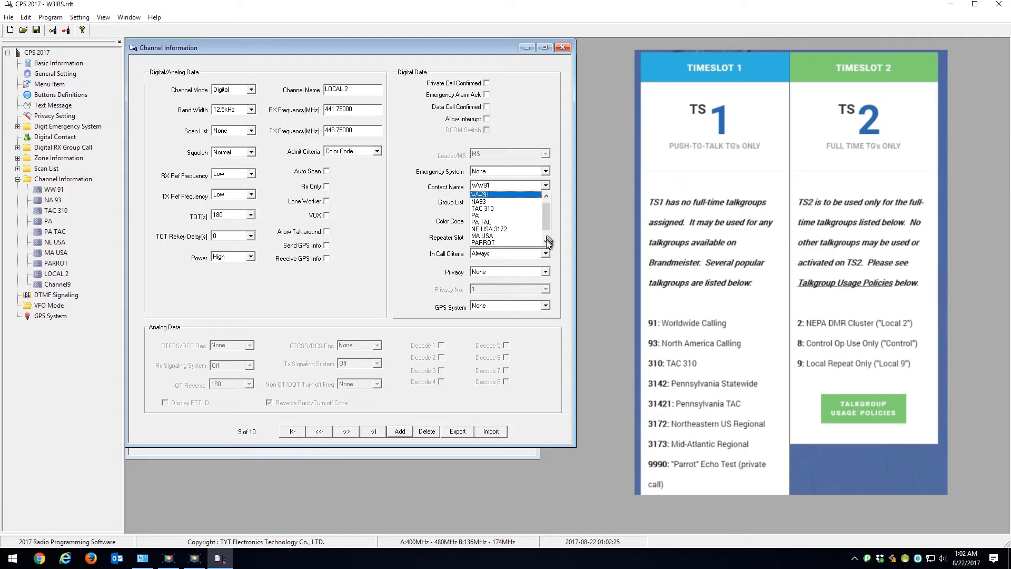
{"action": "scroll", "coordinate": [527, 232], "scroll_direction": "down", "scroll_amount": 1}
{"action": "left_click", "coordinate": [490, 236]}
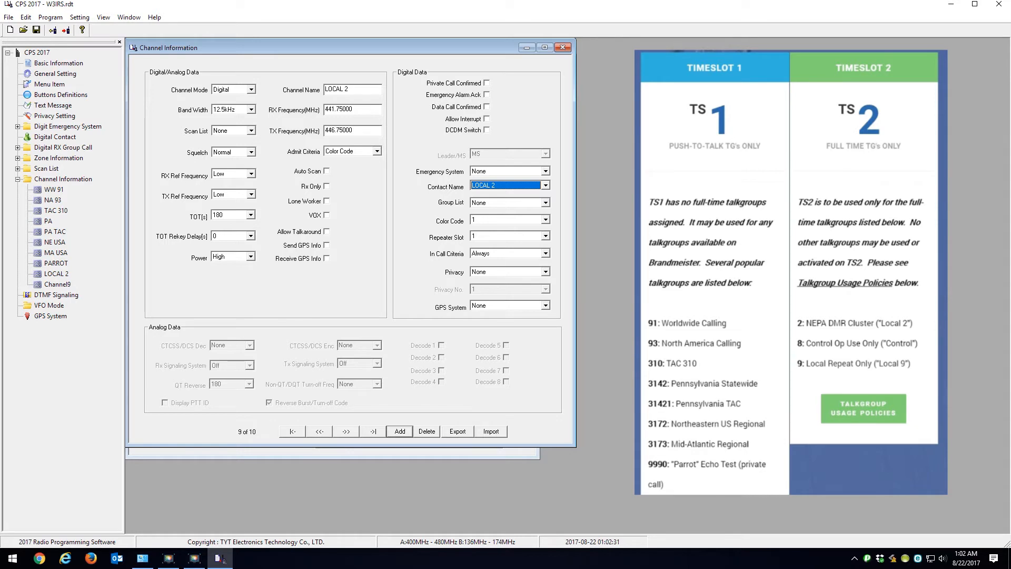
{"action": "left_click", "coordinate": [546, 236]}
{"action": "left_click", "coordinate": [495, 250]}
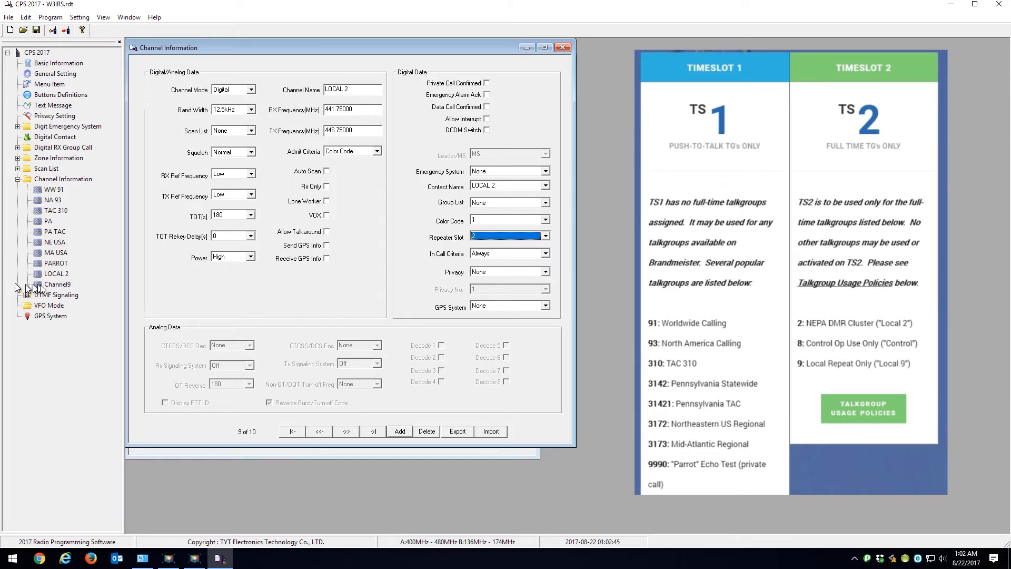
Step: Rename Channel9 as LOCAL 9, with contact name LOCAL 9 and repeater slot 2
{"action": "left_click", "coordinate": [59, 285]}
{"action": "double_click", "coordinate": [367, 90]}
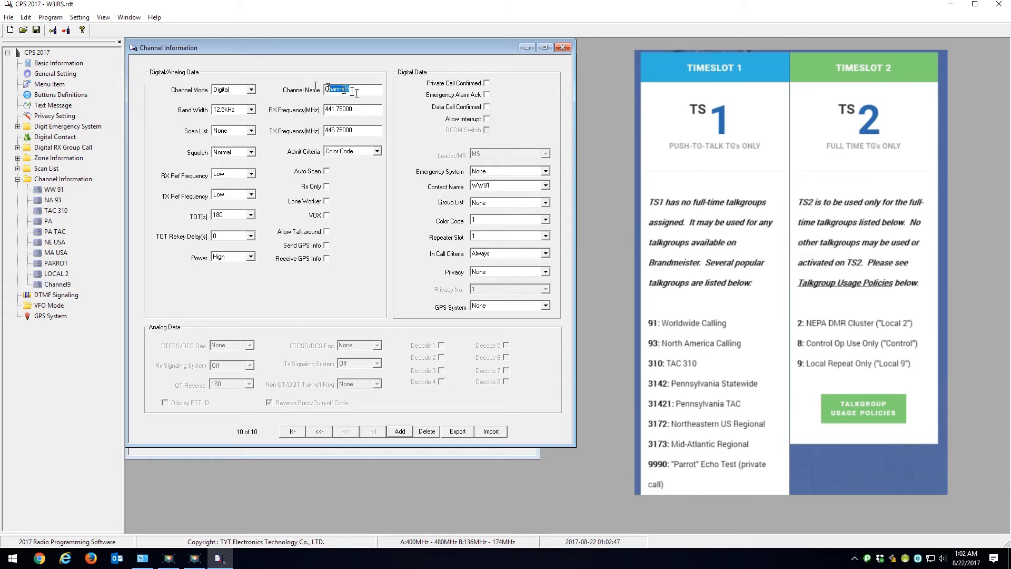
{"action": "type", "text": "LOCAL 9"}
{"action": "left_click", "coordinate": [546, 185]}
{"action": "scroll", "coordinate": [548, 242], "scroll_direction": "down", "scroll_amount": 2}
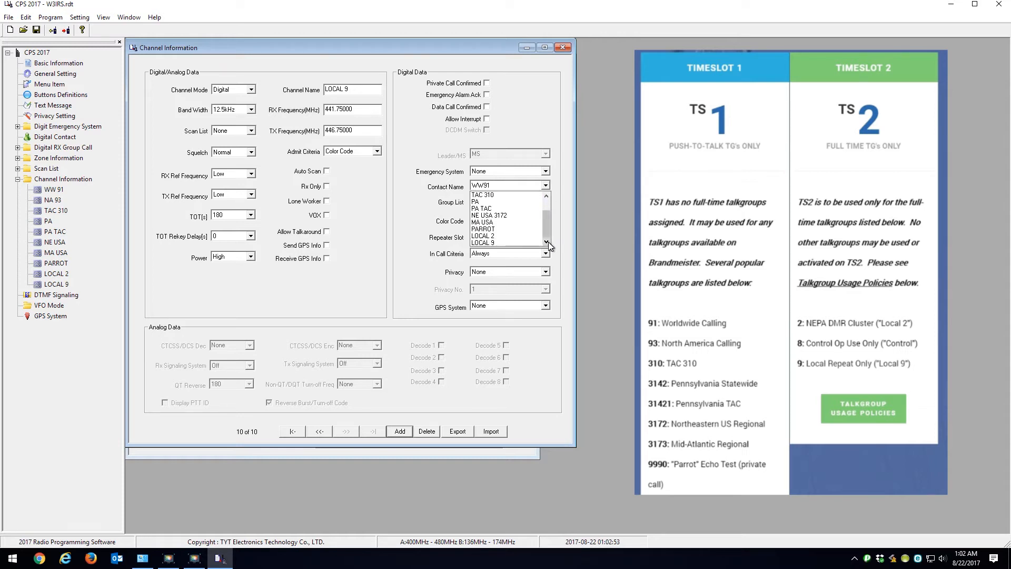
{"action": "left_click", "coordinate": [506, 242]}
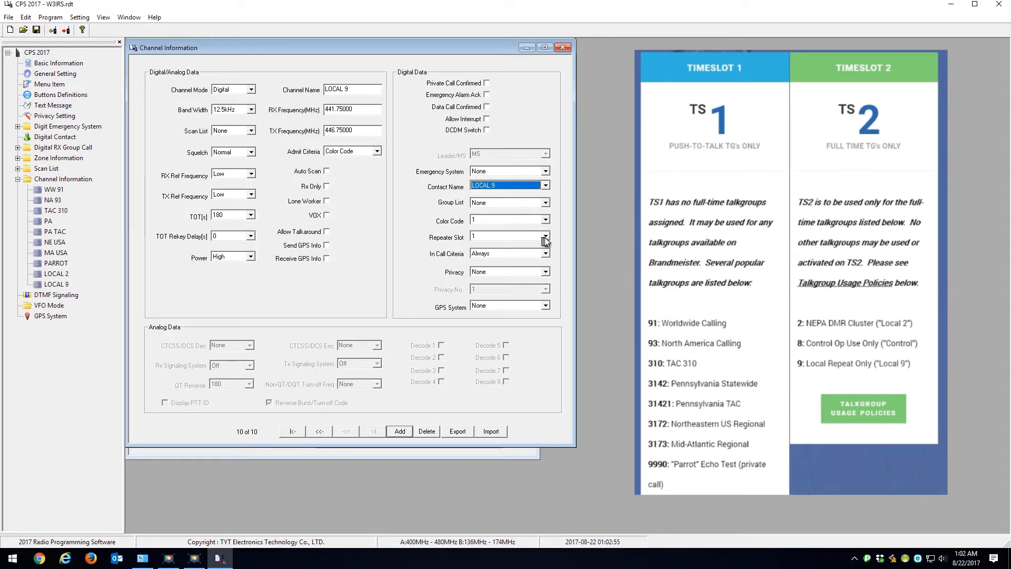
{"action": "left_click", "coordinate": [546, 236]}
{"action": "left_click", "coordinate": [490, 252]}
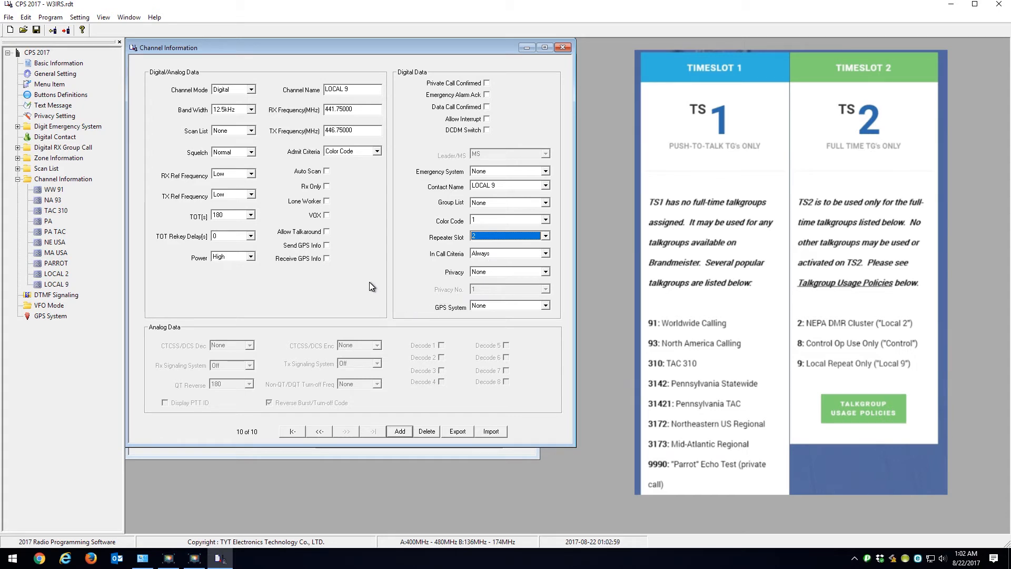
Step: Review the digital contact list, and open the WW 91 channel
{"action": "double_click", "coordinate": [37, 140]}
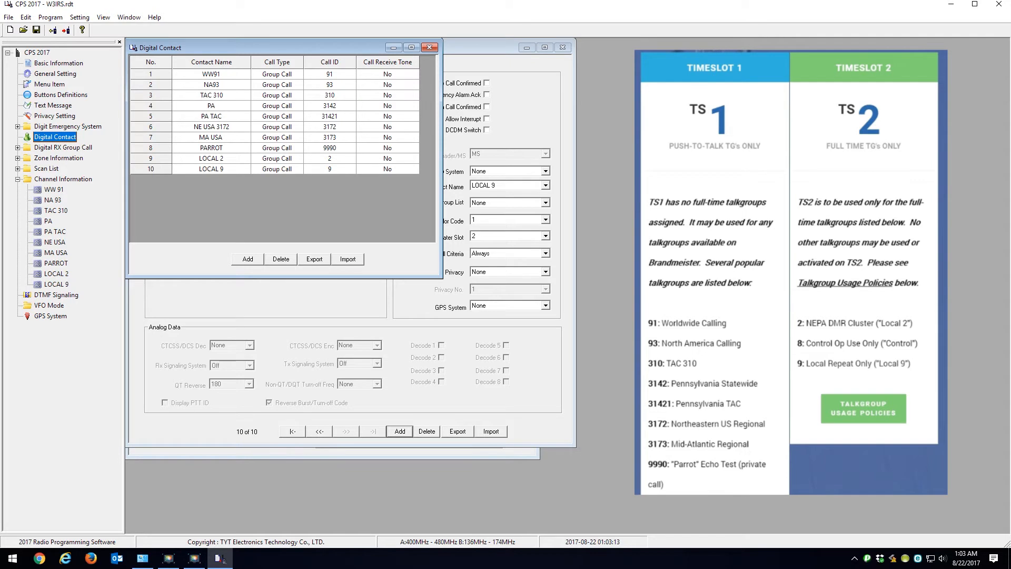
{"action": "left_click", "coordinate": [60, 180]}
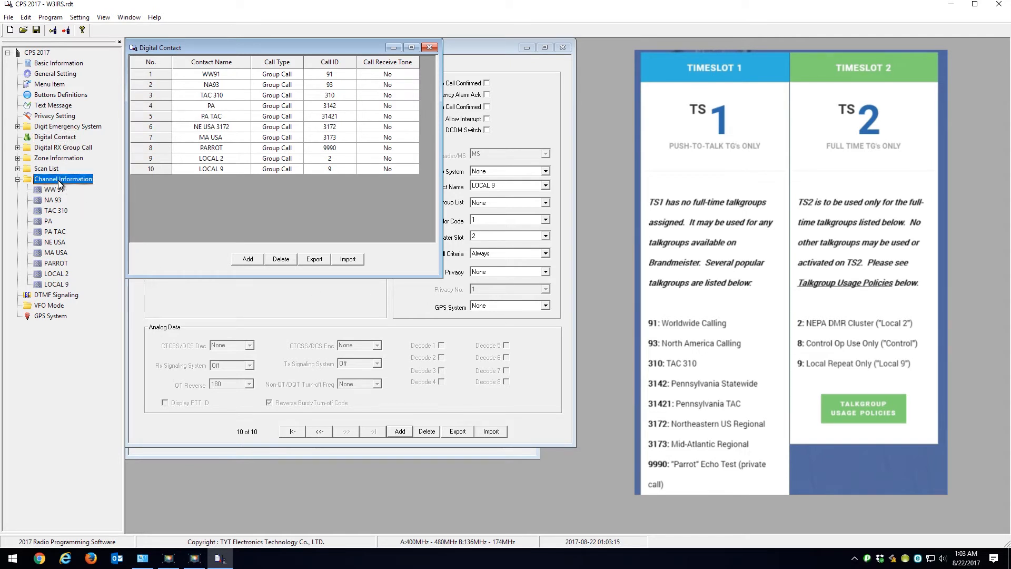
{"action": "left_click", "coordinate": [55, 190]}
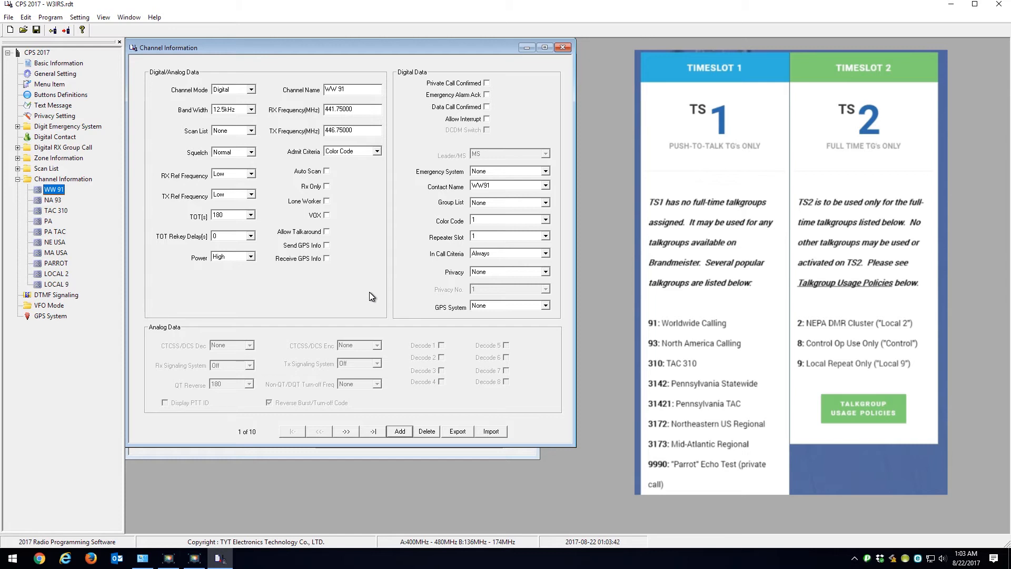
Step: Rename Zone1 as W3IRS in the zone information
{"action": "left_click", "coordinate": [67, 159]}
{"action": "left_click", "coordinate": [17, 158]}
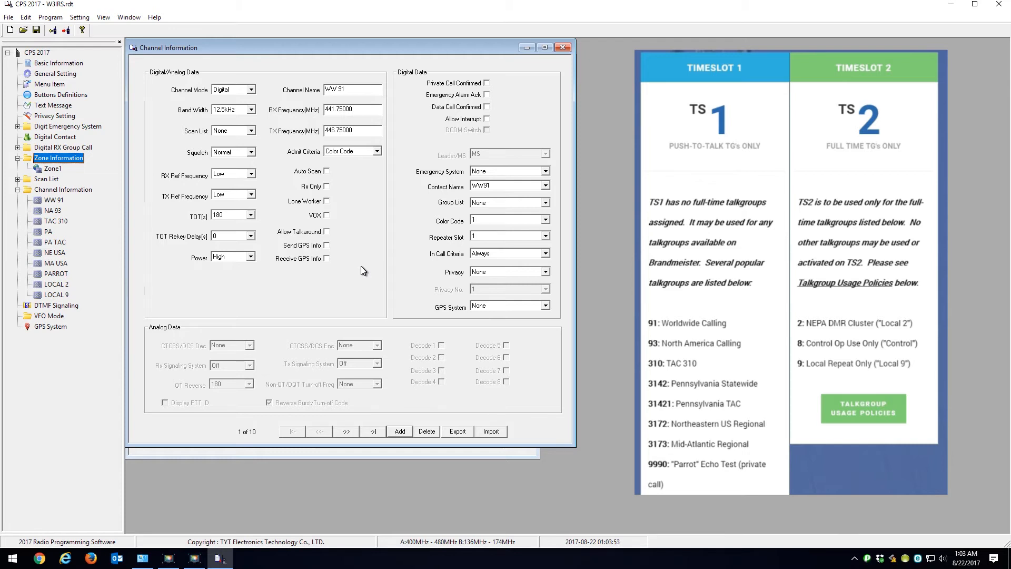
{"action": "double_click", "coordinate": [53, 168]}
{"action": "double_click", "coordinate": [359, 69]}
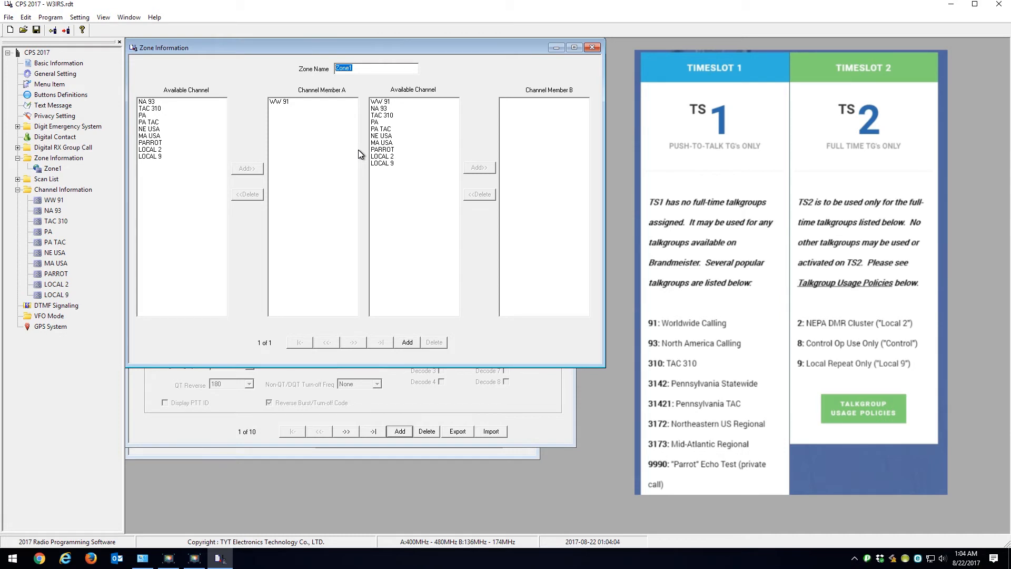
{"action": "type", "text": "W3IRS"}
{"action": "left_click", "coordinate": [324, 258]}
Step: Clear WW 91 from zone W3IRS's Channel Member A, then fill that list with channels WW 91 through PARROT
{"action": "left_click", "coordinate": [283, 102]}
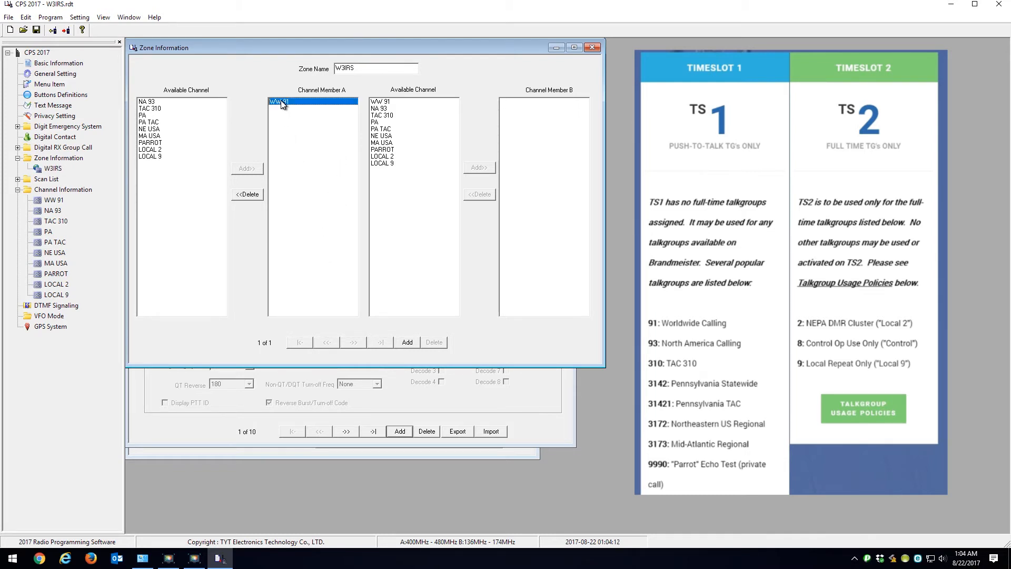
{"action": "left_click", "coordinate": [253, 194]}
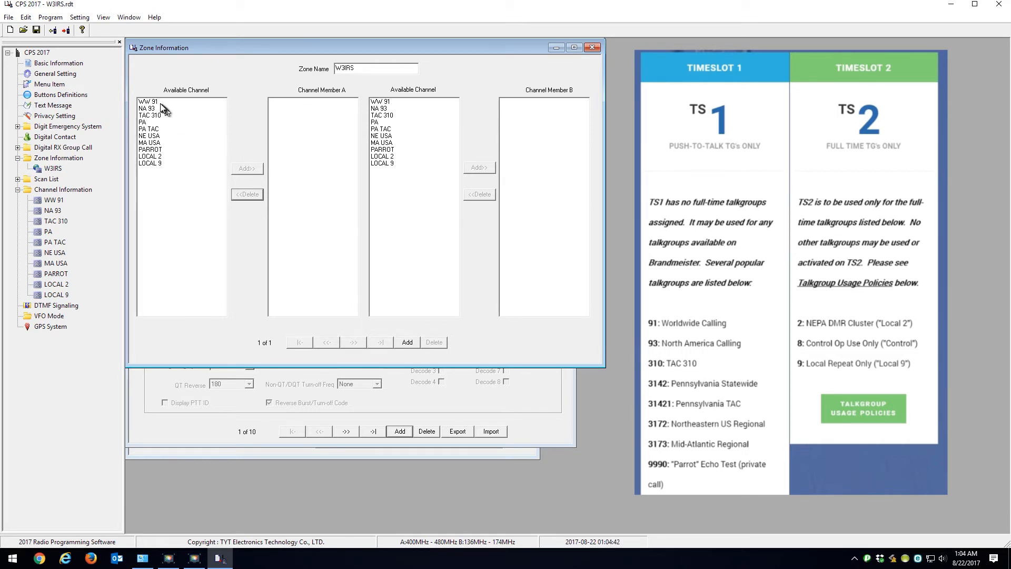
{"action": "left_click_drag", "start_coordinate": [162, 104], "coordinate": [155, 109]}
{"action": "left_click", "coordinate": [248, 169]}
{"action": "left_click", "coordinate": [251, 169]}
{"action": "left_click", "coordinate": [251, 169]}
{"action": "left_click", "coordinate": [251, 169]}
{"action": "left_click", "coordinate": [251, 169]}
{"action": "left_click", "coordinate": [251, 169]}
{"action": "left_click", "coordinate": [252, 169]}
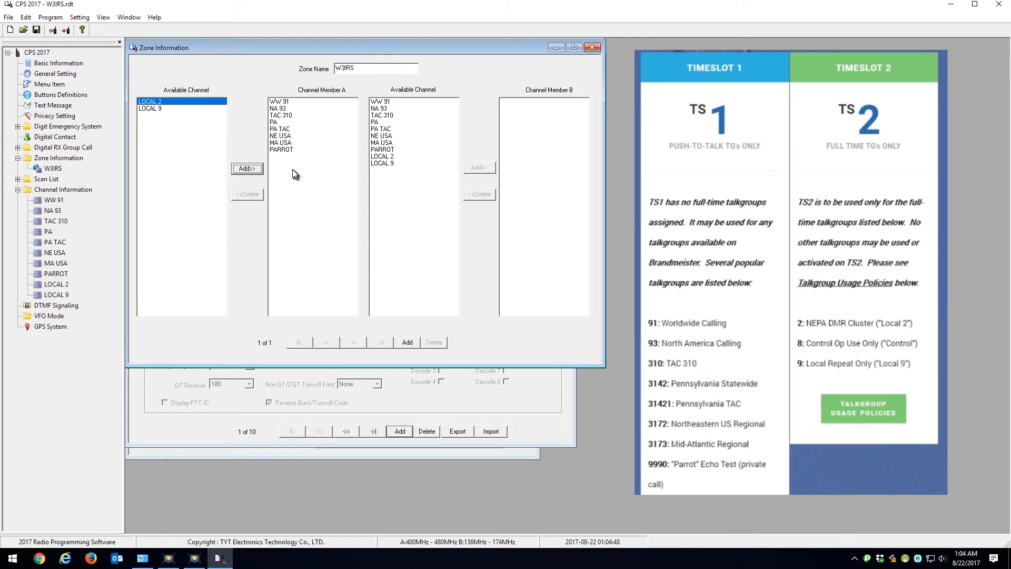
Step: Add channels LOCAL 2 and LOCAL 9 to Channel Member B of zone W3IRS
{"action": "left_click", "coordinate": [381, 158]}
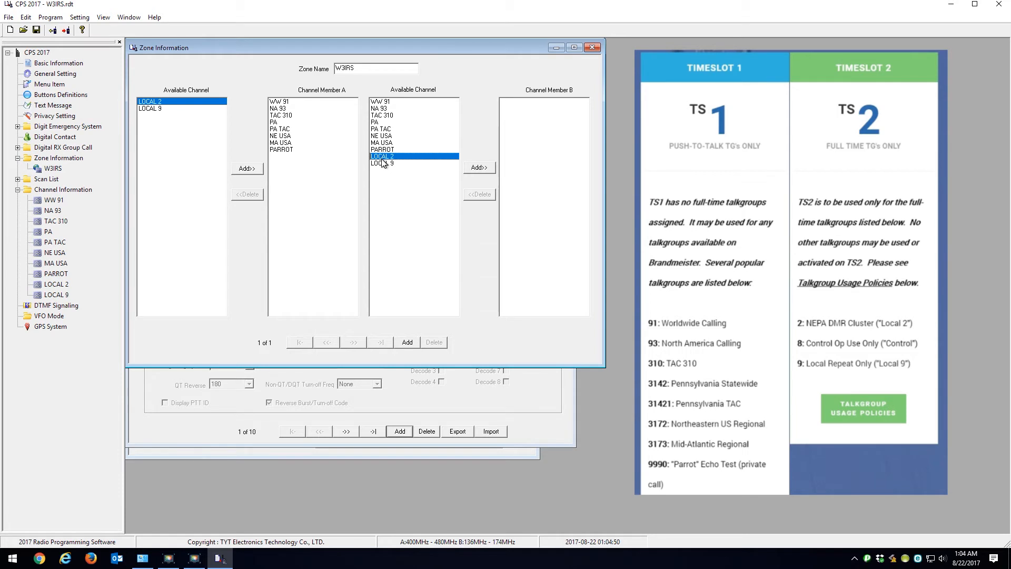
{"action": "left_click", "coordinate": [479, 167]}
{"action": "left_click", "coordinate": [479, 167]}
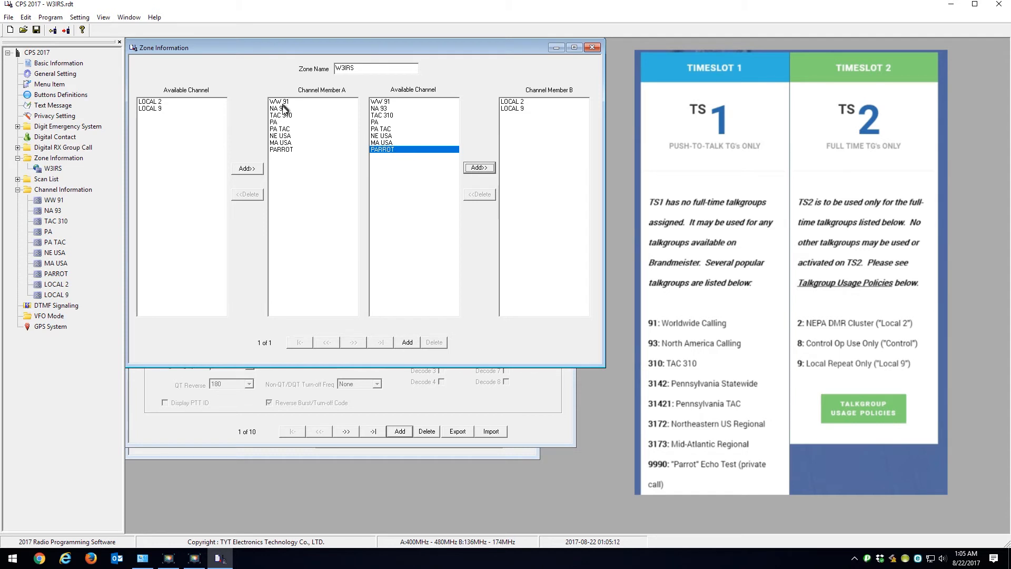
Step: Rename the digital RX group list GroupList1 as TS1 W3IRS
{"action": "double_click", "coordinate": [53, 201]}
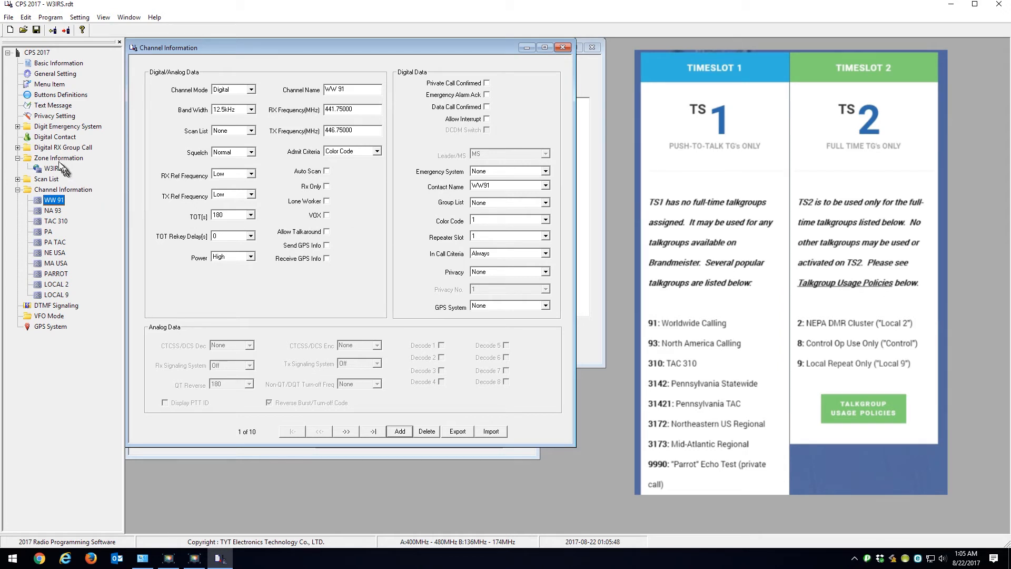
{"action": "left_click", "coordinate": [38, 149]}
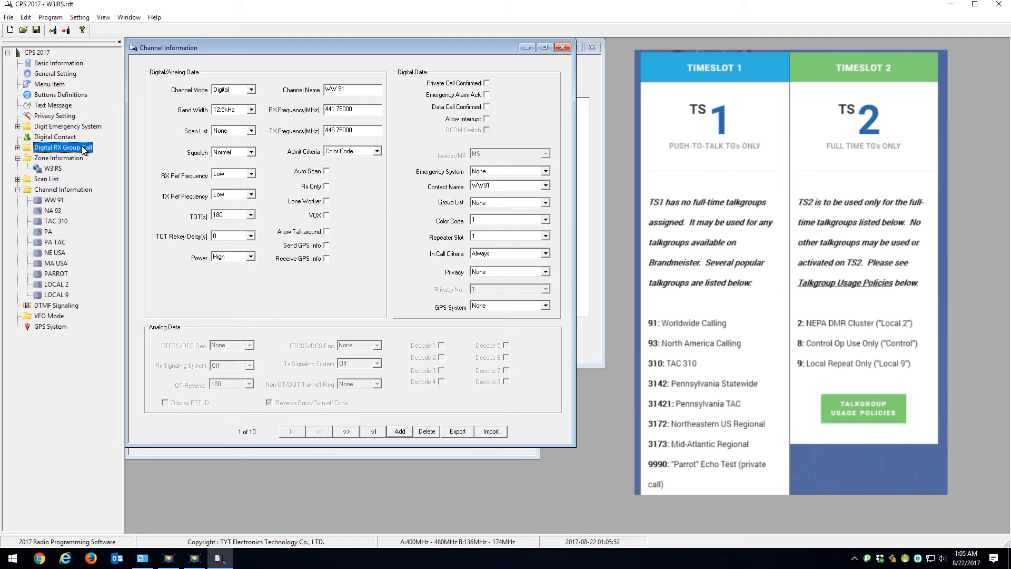
{"action": "left_click", "coordinate": [18, 148]}
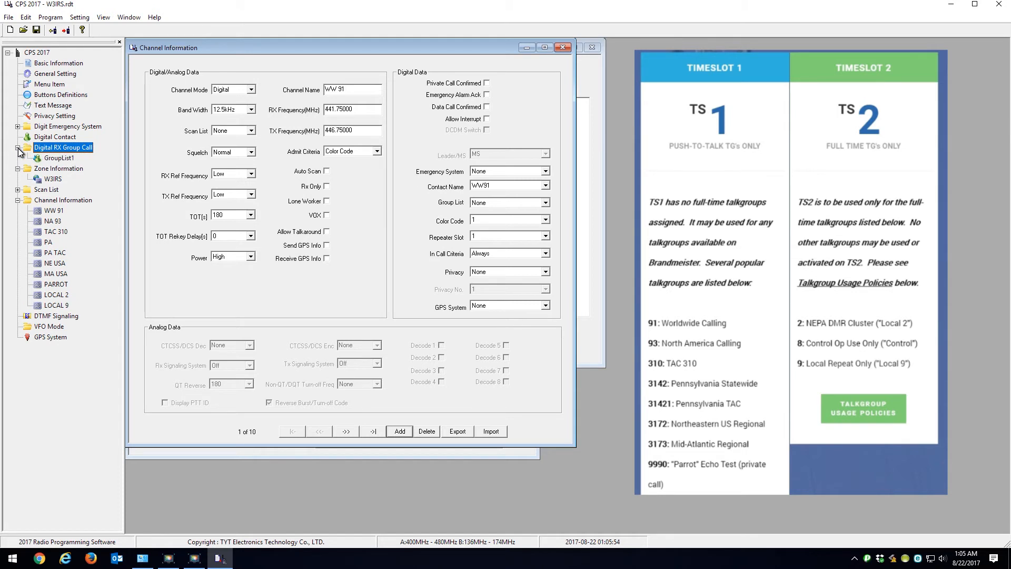
{"action": "double_click", "coordinate": [56, 158]}
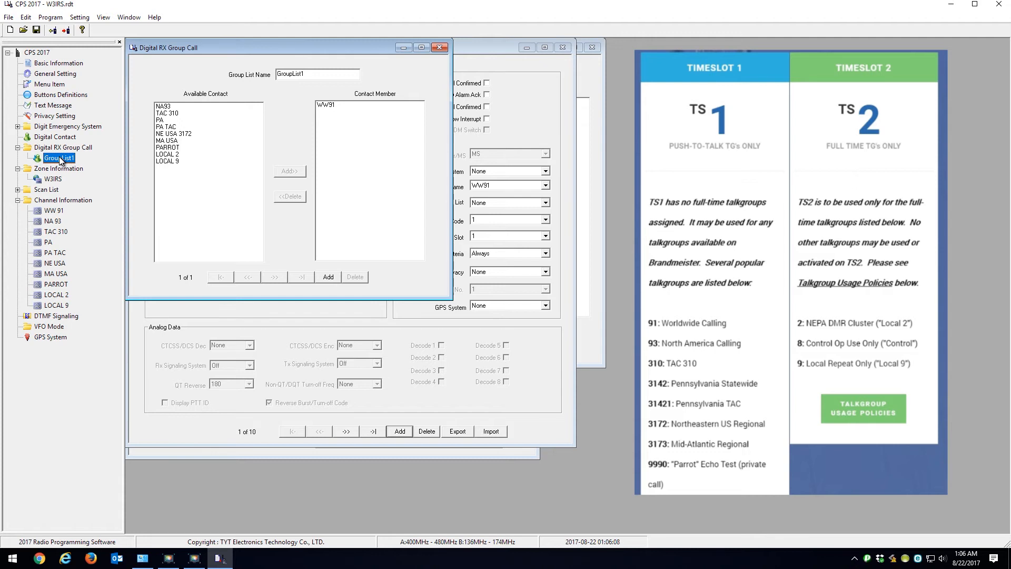
{"action": "left_click", "coordinate": [317, 74]}
{"action": "left_click_drag", "start_coordinate": [316, 74], "coordinate": [261, 75]}
{"action": "type", "text": "TS1 W3IRS"}
Step: Add contacts NA93 through PARROT as members of the TS1 W3IRS group list
{"action": "left_click_drag", "start_coordinate": [161, 107], "coordinate": [164, 113]}
{"action": "left_click", "coordinate": [290, 171]}
{"action": "left_click", "coordinate": [291, 172]}
{"action": "left_click", "coordinate": [290, 171]}
{"action": "left_click", "coordinate": [291, 172]}
{"action": "left_click", "coordinate": [290, 171]}
{"action": "left_click", "coordinate": [291, 172]}
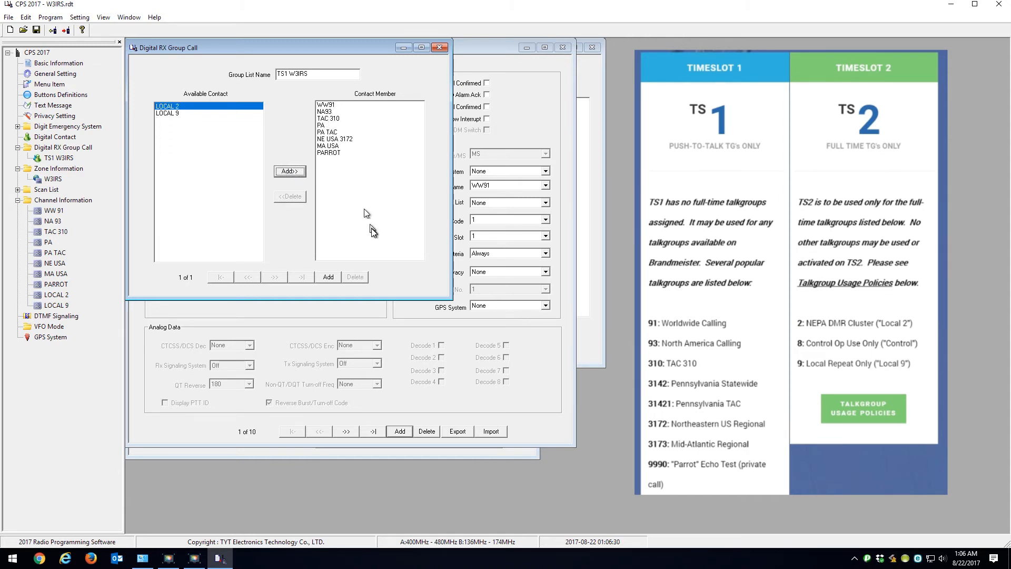
Step: Create a second digital RX group list and name it TS2 W3IRS
{"action": "left_click", "coordinate": [328, 277]}
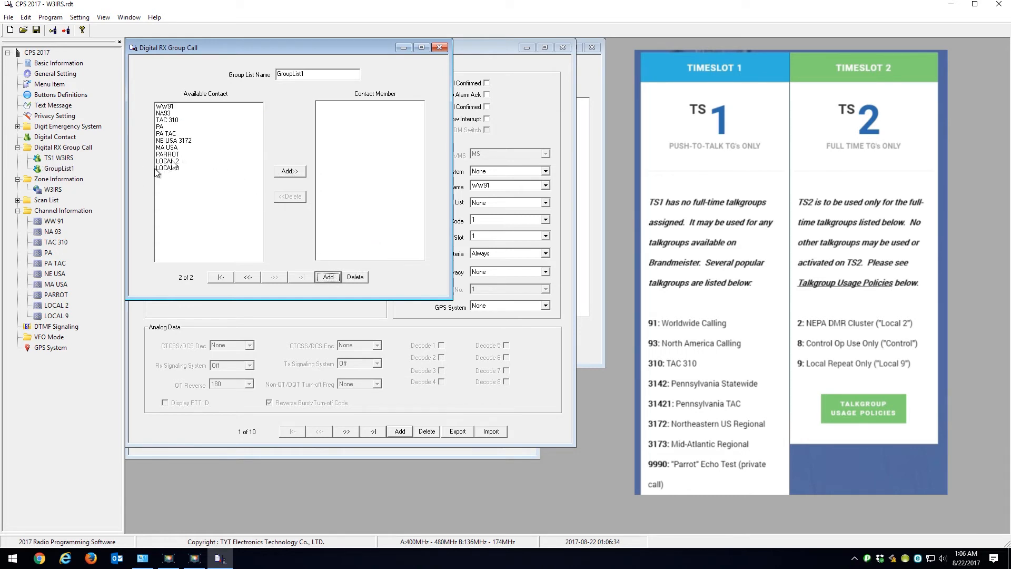
{"action": "left_click_drag", "start_coordinate": [312, 74], "coordinate": [230, 72]}
{"action": "type", "text": "TS2 W3IRS"}
Step: Add contacts LOCAL 2 and LOCAL 9 to the TS2 W3IRS group list and close the group list window
{"action": "left_click_drag", "start_coordinate": [159, 162], "coordinate": [162, 168]}
{"action": "left_click", "coordinate": [290, 171]}
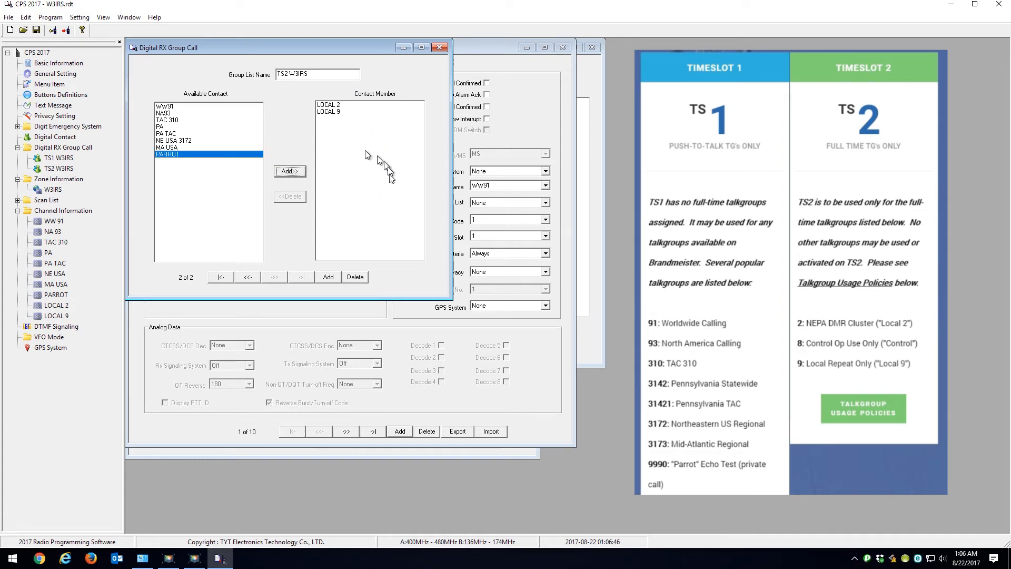
{"action": "left_click", "coordinate": [441, 47]}
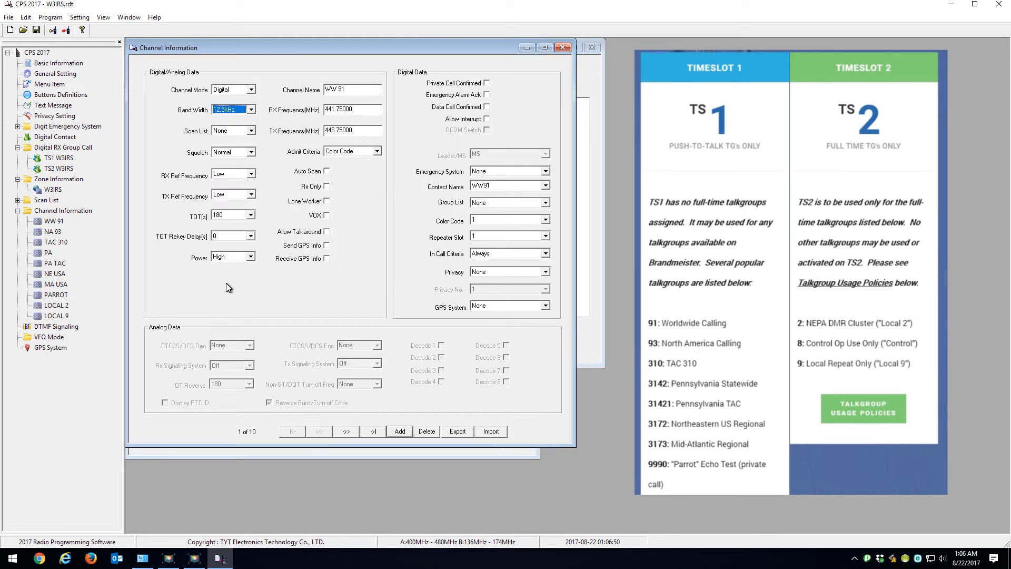
Step: Assign group list TS1 W3IRS to channel WW 91 and review the members of that list
{"action": "left_click", "coordinate": [42, 222]}
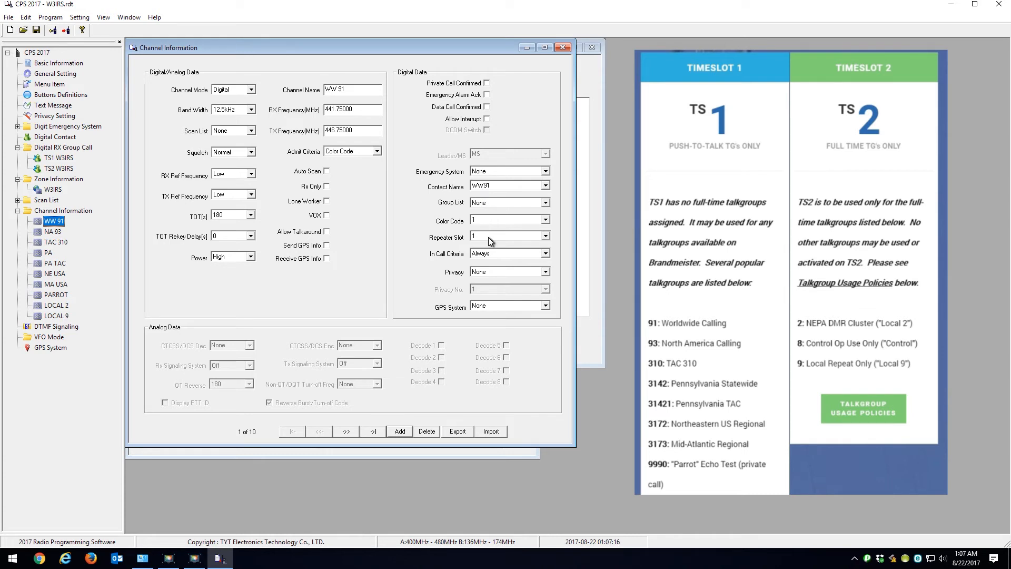
{"action": "left_click", "coordinate": [545, 204]}
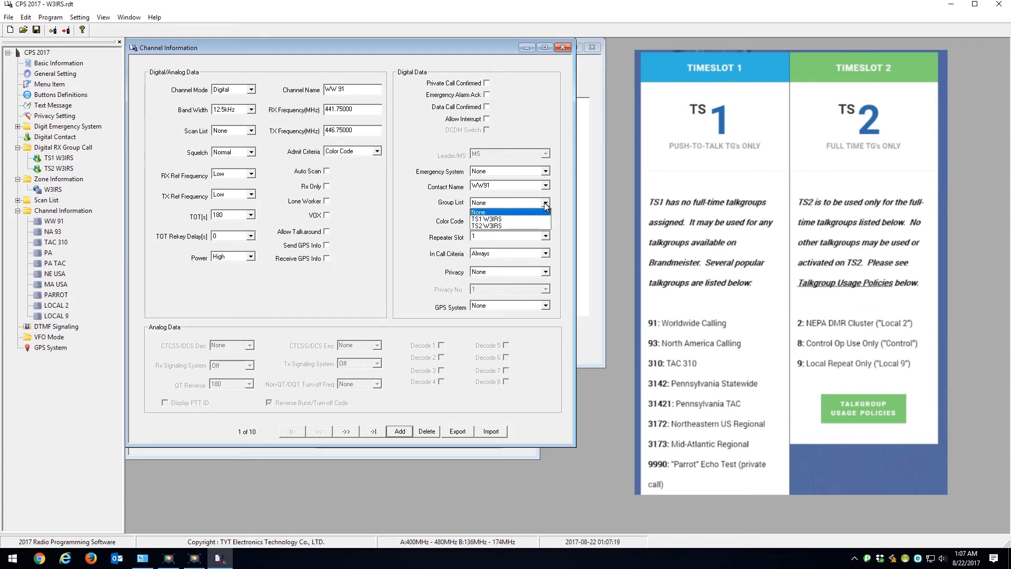
{"action": "left_click", "coordinate": [494, 221]}
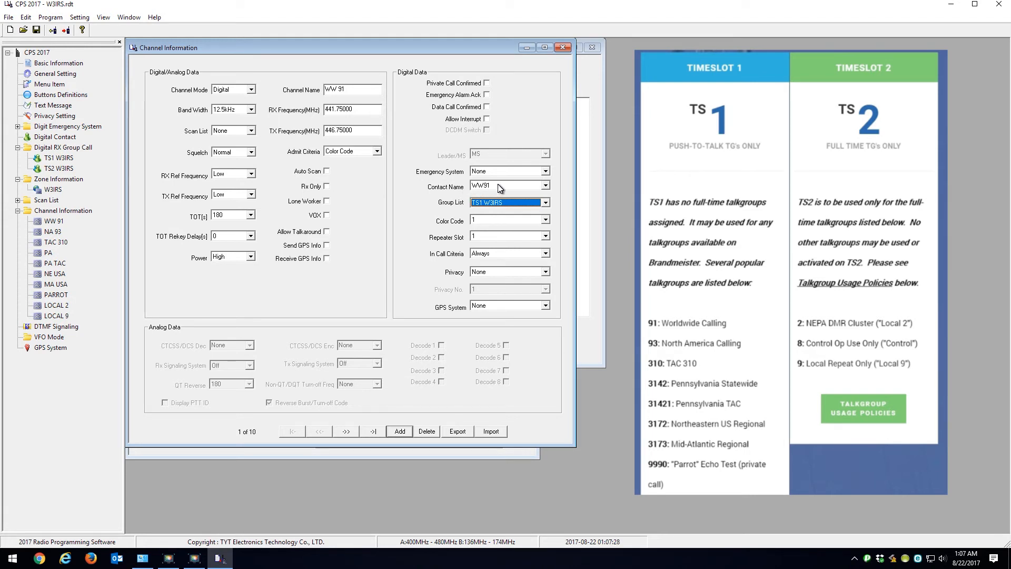
{"action": "double_click", "coordinate": [65, 160]}
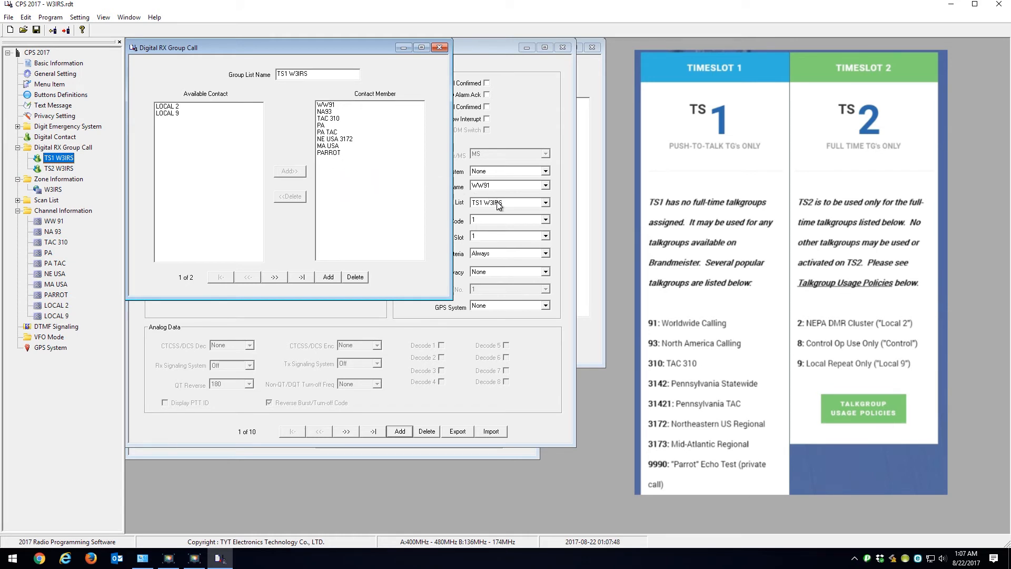
{"action": "left_click", "coordinate": [440, 48]}
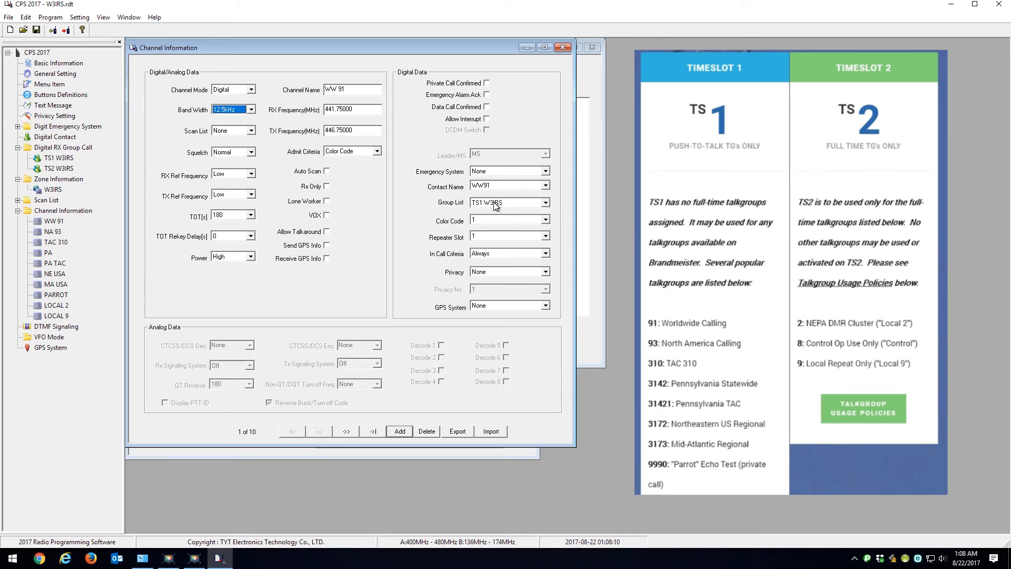
Step: Assign group list TS1 W3IRS to channels NA 93 and TAC 310
{"action": "left_click", "coordinate": [51, 232]}
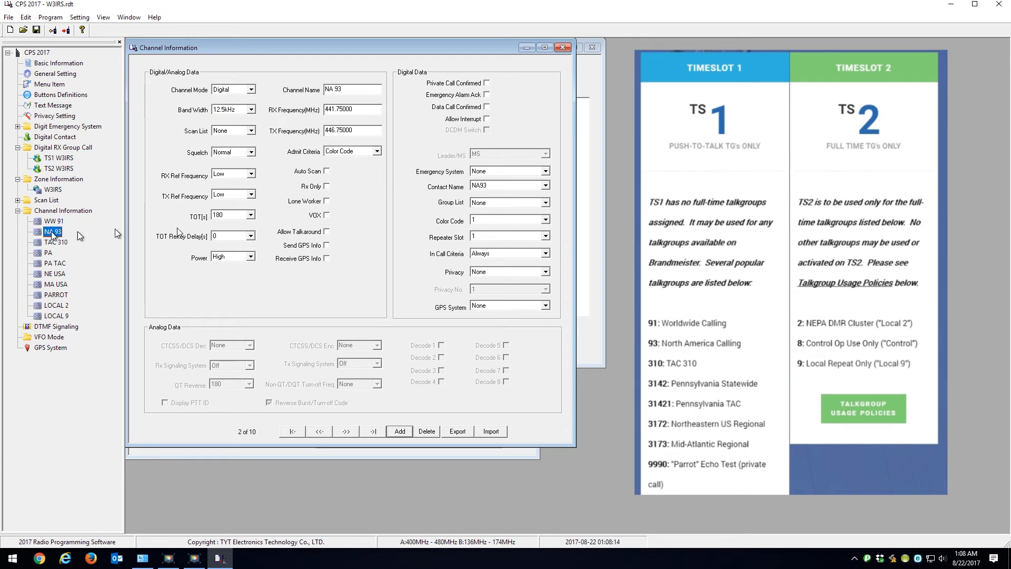
{"action": "left_click", "coordinate": [546, 203]}
{"action": "left_click", "coordinate": [530, 218]}
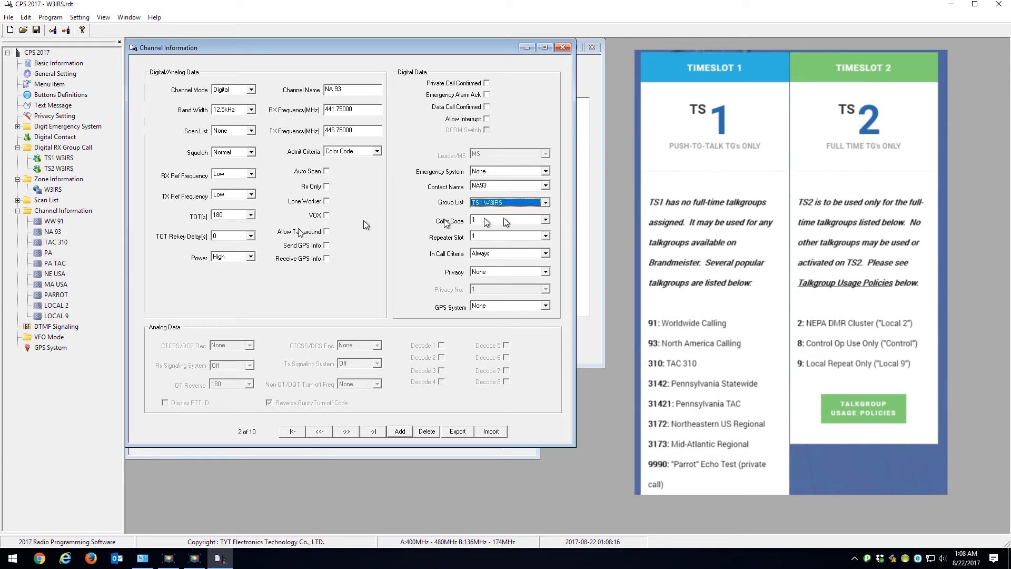
{"action": "left_click", "coordinate": [50, 243]}
{"action": "left_click", "coordinate": [545, 203]}
{"action": "left_click", "coordinate": [497, 219]}
Step: Assign group list TS1 W3IRS to channels PA and NE USA
{"action": "left_click", "coordinate": [49, 253]}
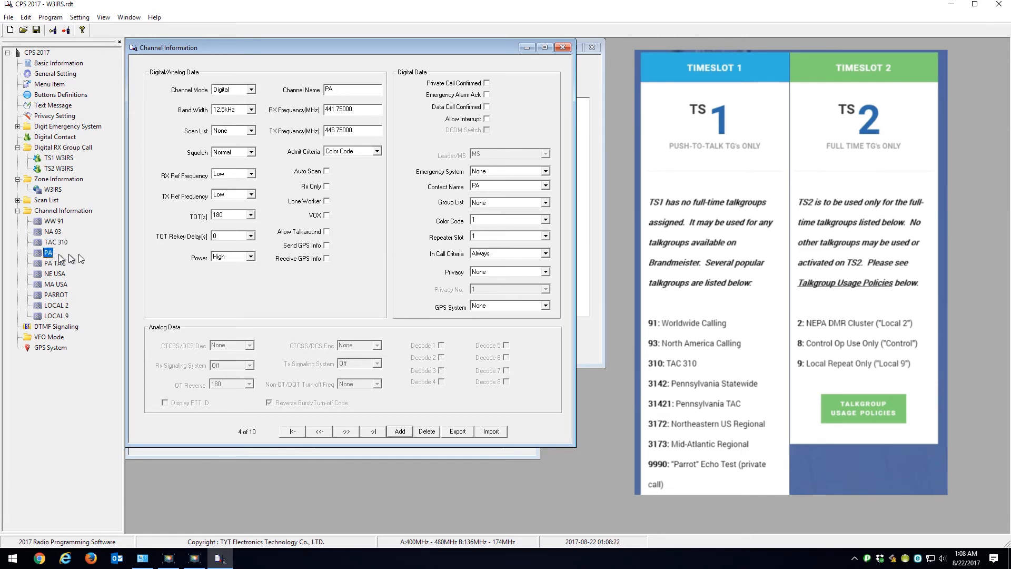
{"action": "left_click", "coordinate": [546, 203]}
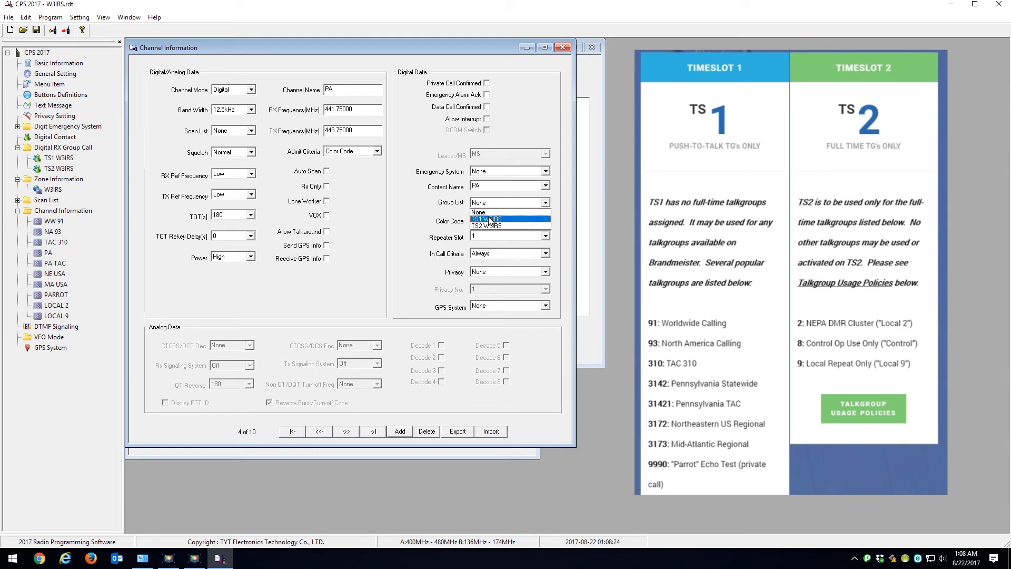
{"action": "left_click", "coordinate": [489, 220]}
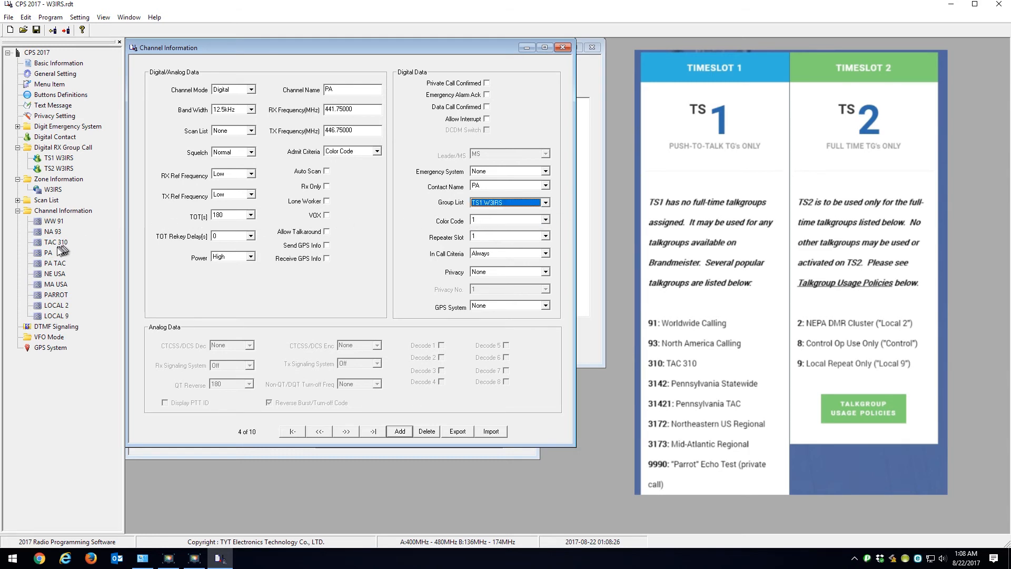
{"action": "left_click", "coordinate": [56, 274]}
{"action": "left_click", "coordinate": [546, 203]}
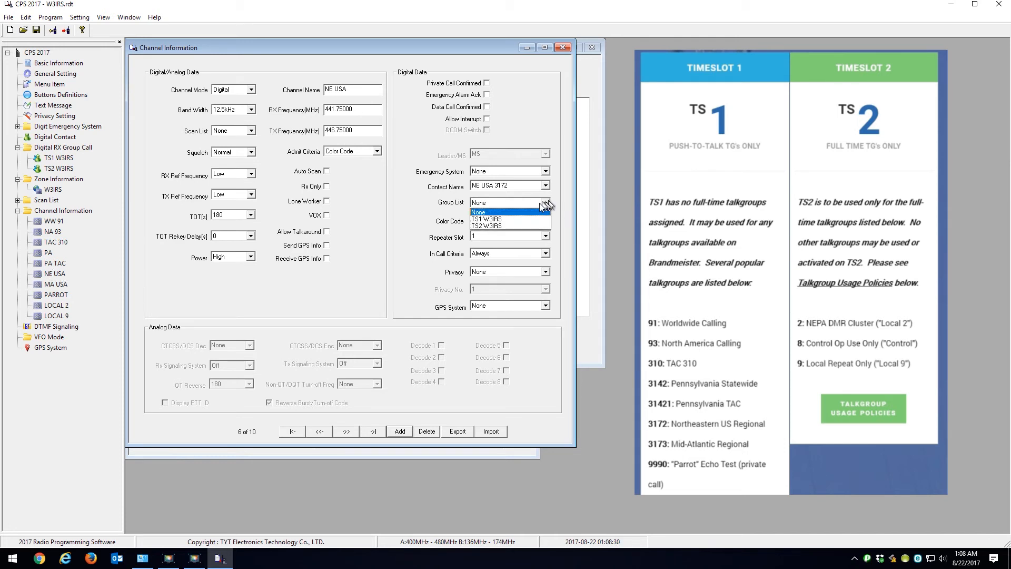
{"action": "left_click", "coordinate": [505, 217]}
Step: Assign group list TS1 W3IRS to channels PA TAC and MA USA
{"action": "left_click", "coordinate": [68, 264]}
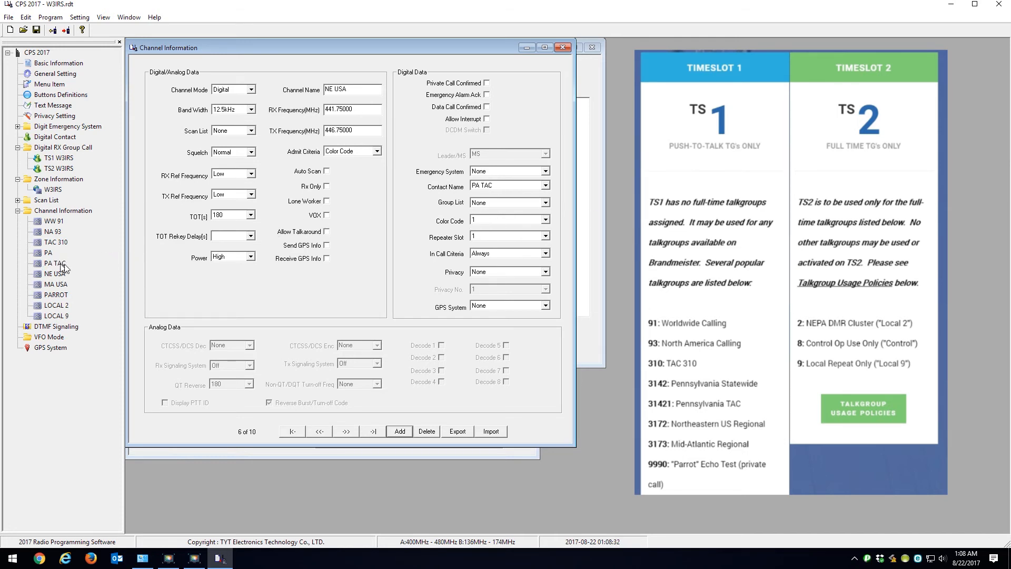
{"action": "left_click", "coordinate": [544, 203]}
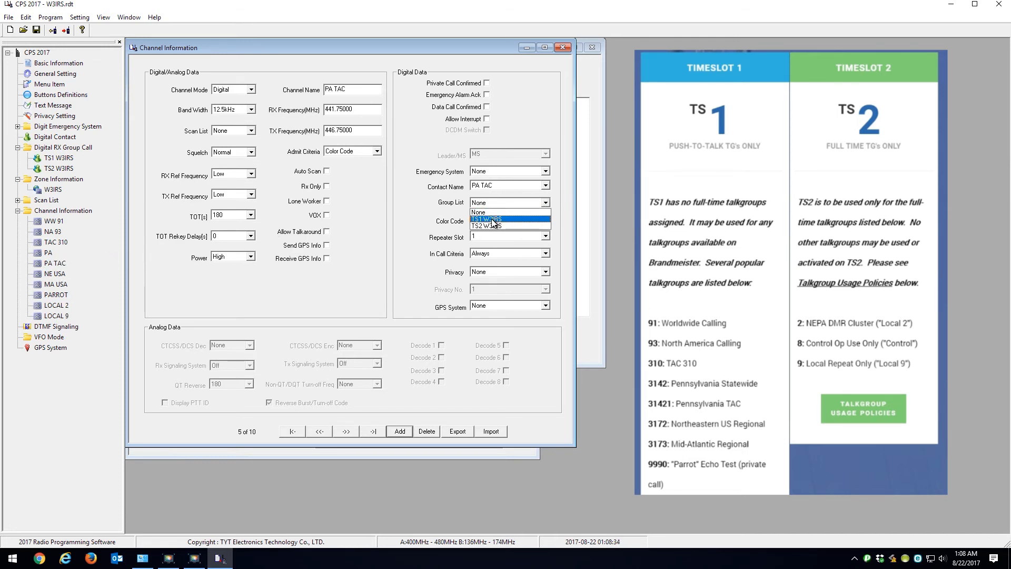
{"action": "left_click", "coordinate": [486, 219]}
{"action": "left_click", "coordinate": [56, 284]}
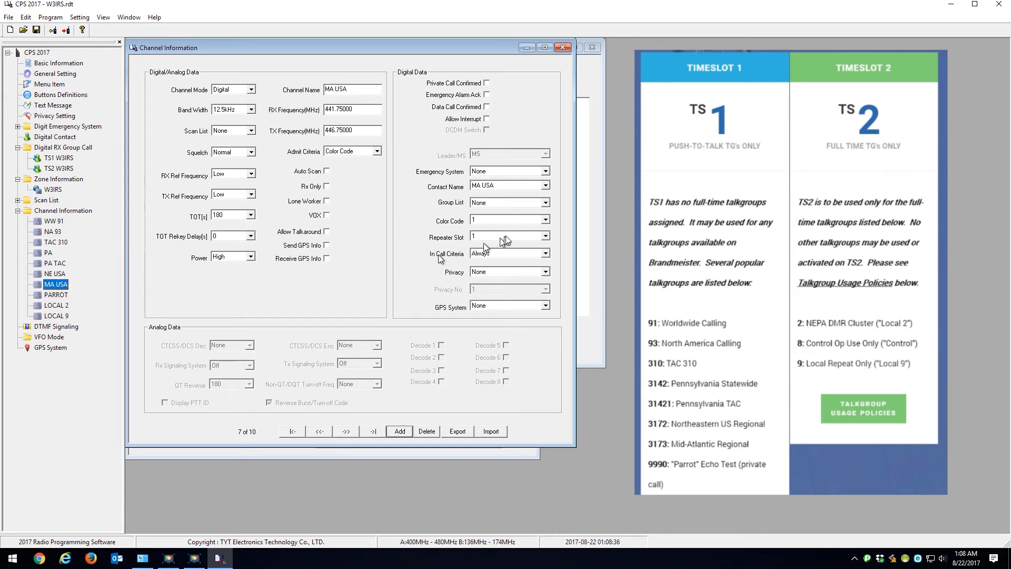
{"action": "left_click", "coordinate": [548, 203]}
{"action": "left_click", "coordinate": [509, 218]}
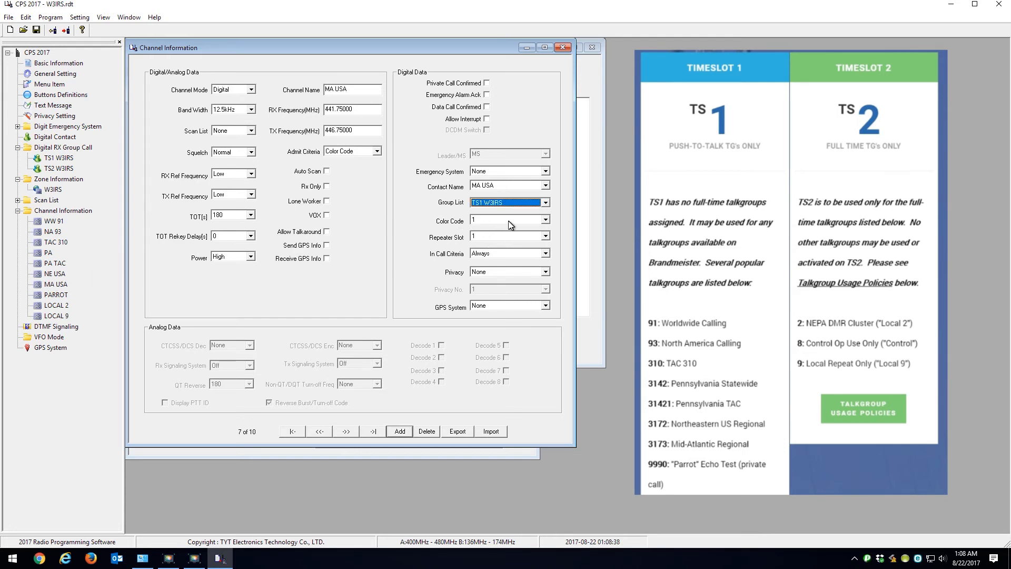
Step: Check the group list on the preceding talkgroup channels and assign group list TS1 W3IRS to channel PARROT
{"action": "left_click", "coordinate": [61, 274]}
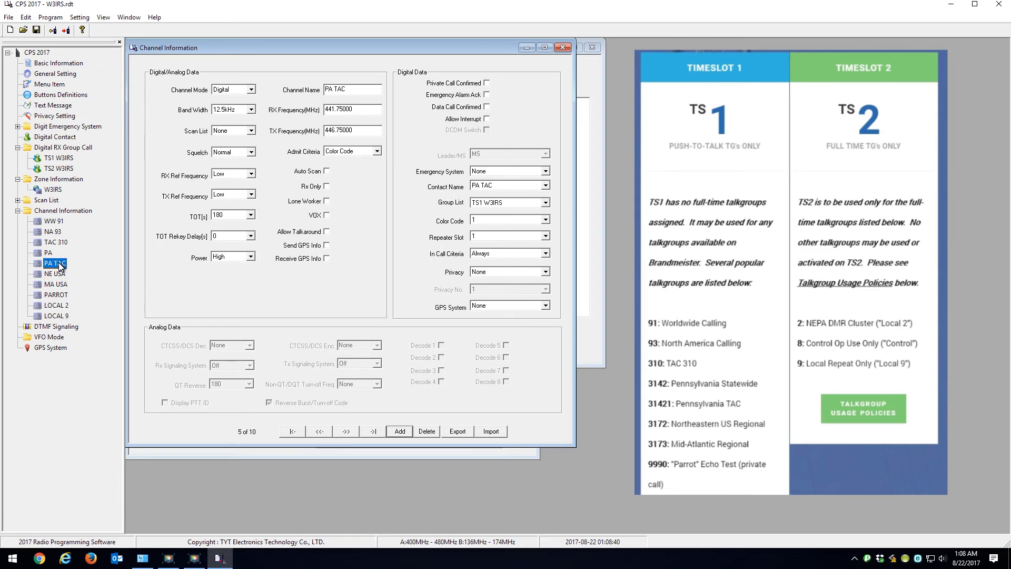
{"action": "left_click", "coordinate": [59, 284]}
{"action": "left_click", "coordinate": [62, 296]}
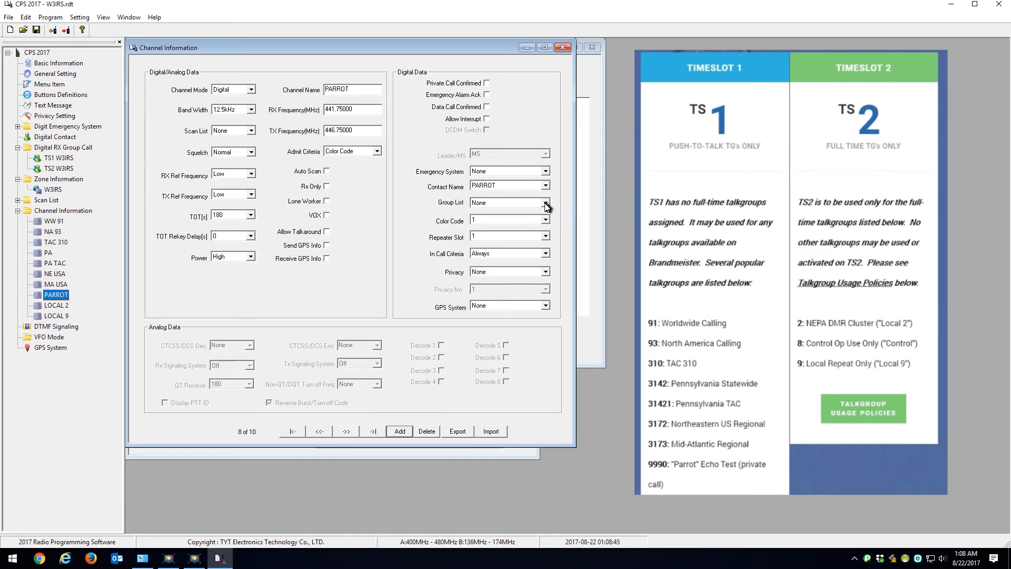
{"action": "left_click", "coordinate": [546, 203]}
{"action": "left_click", "coordinate": [492, 219]}
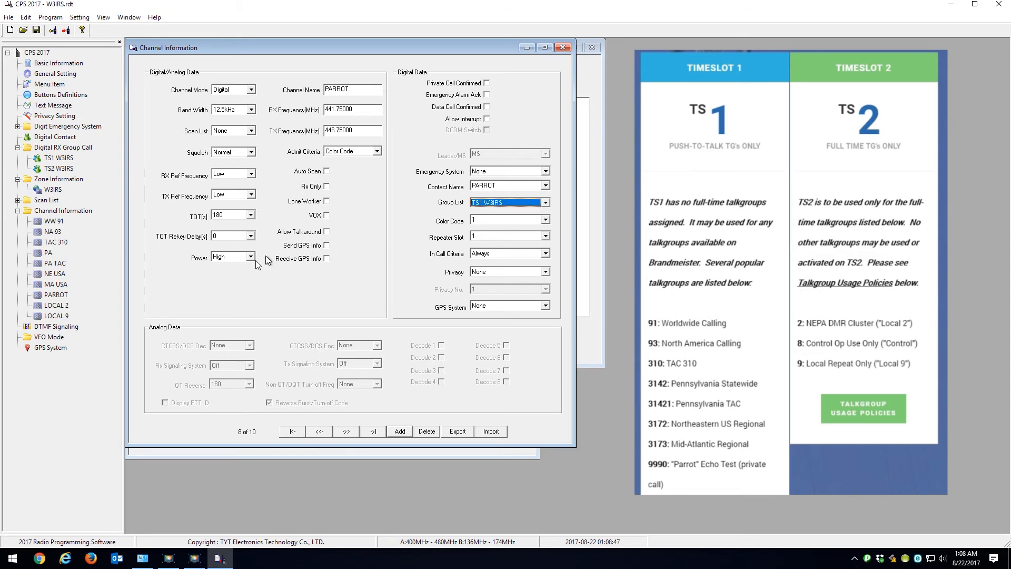
Step: Review the members of group list TS2 W3IRS and assign that list to channel LOCAL 2
{"action": "left_click", "coordinate": [59, 306]}
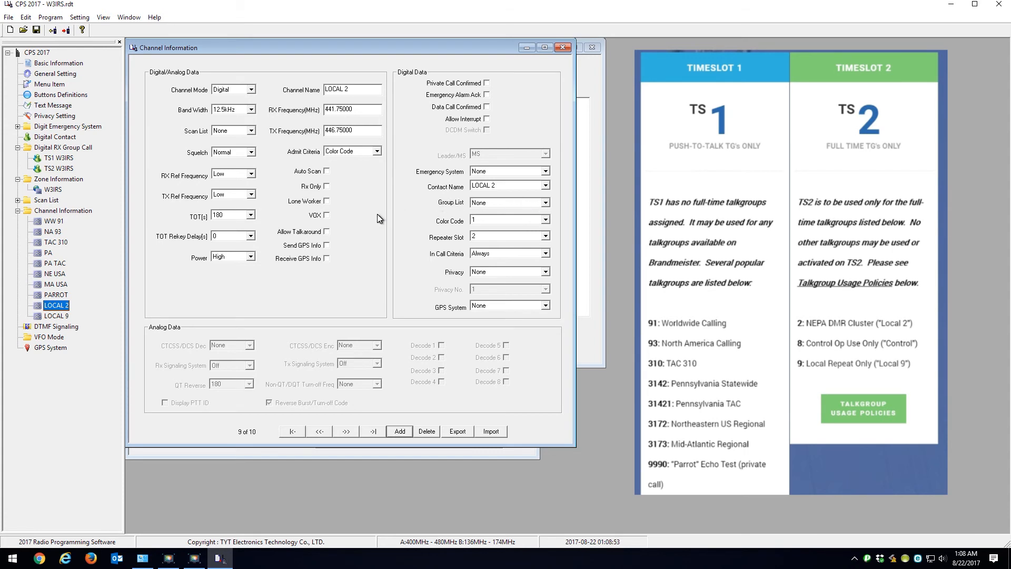
{"action": "left_click", "coordinate": [56, 168]}
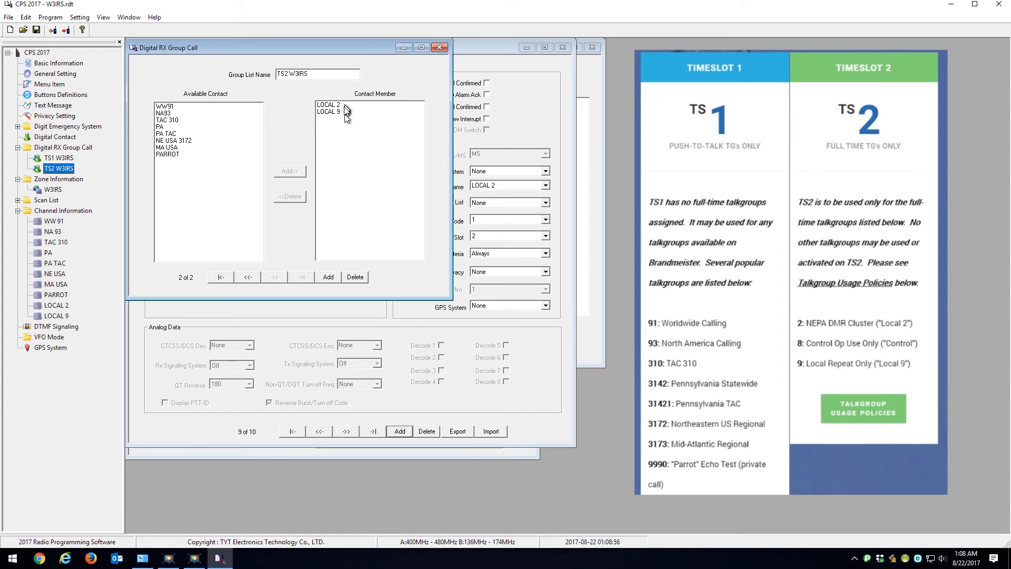
{"action": "left_click", "coordinate": [440, 48]}
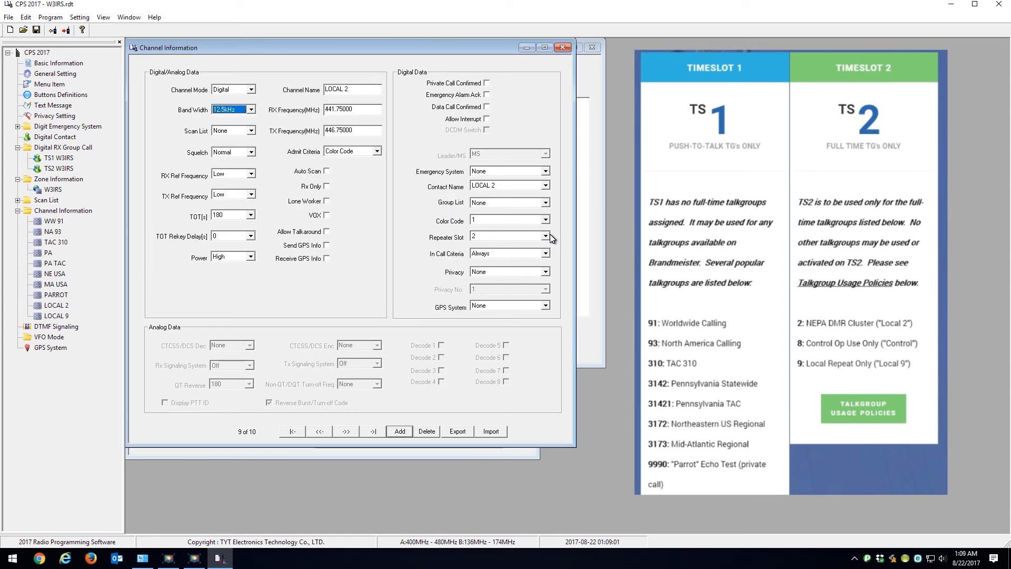
{"action": "left_click", "coordinate": [545, 202]}
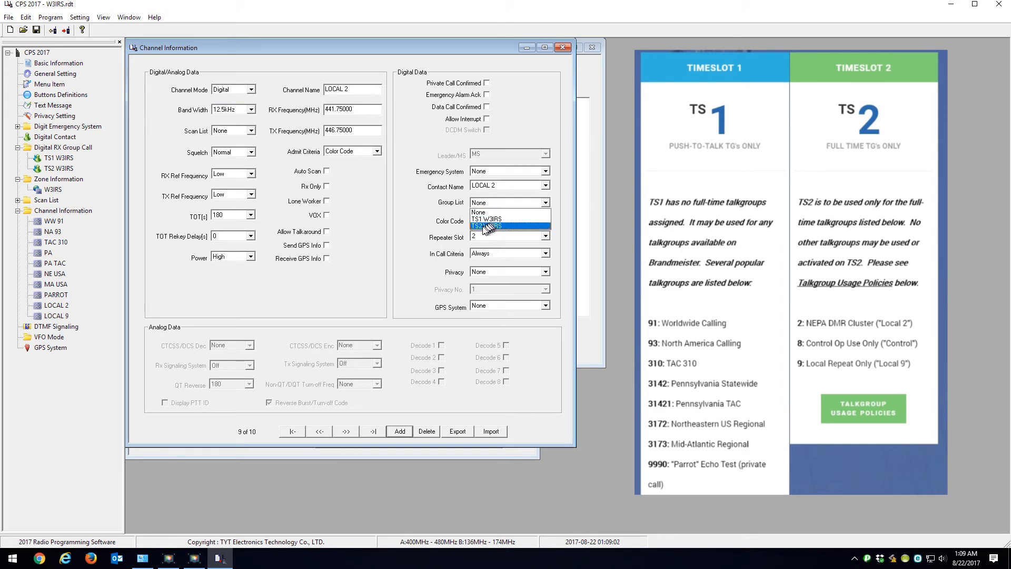
{"action": "left_click", "coordinate": [488, 227]}
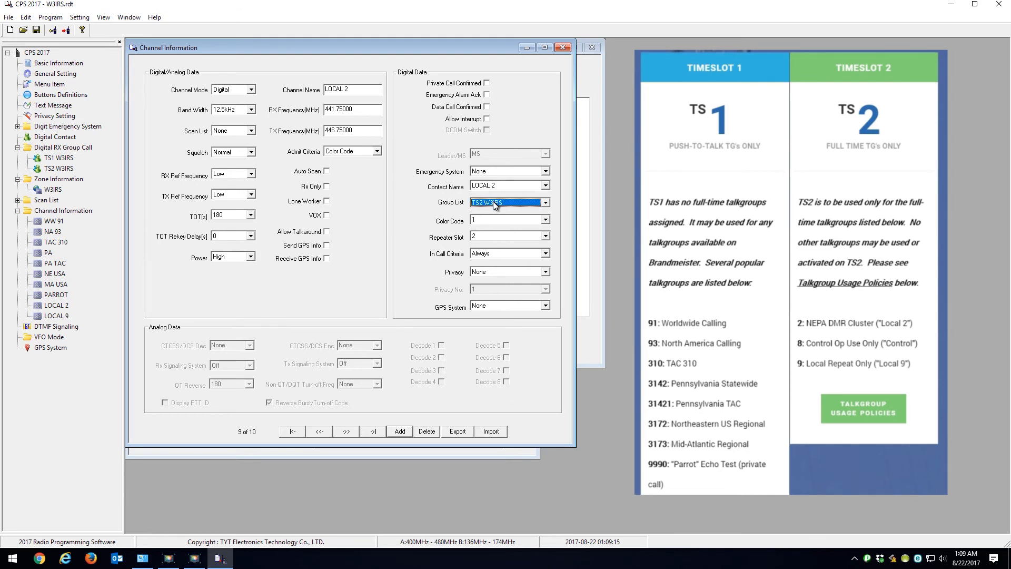
Step: Assign group list TS2 W3IRS to channel LOCAL 9 and close the channel information
{"action": "left_click", "coordinate": [62, 316]}
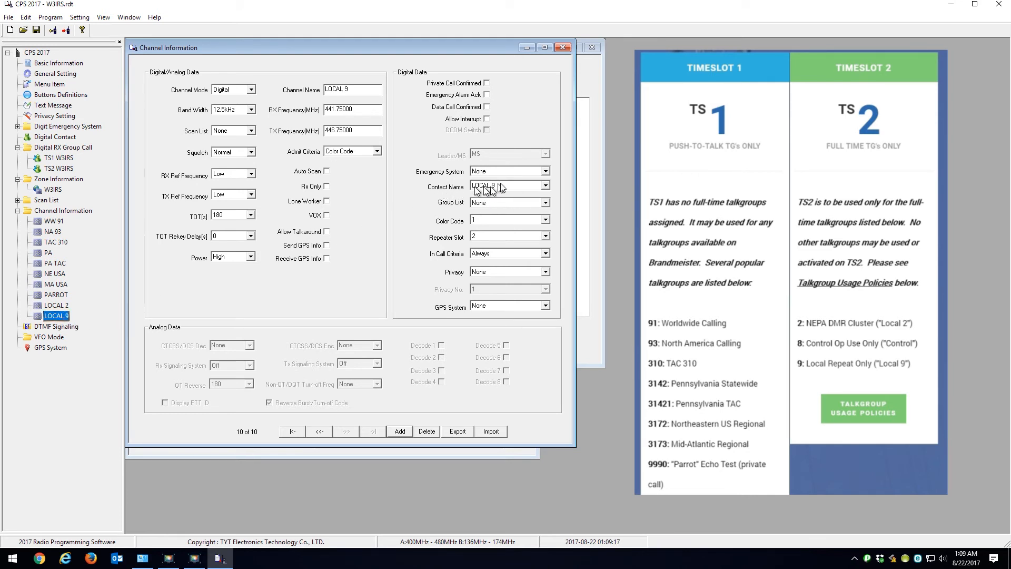
{"action": "left_click", "coordinate": [497, 203]}
{"action": "left_click", "coordinate": [487, 224]}
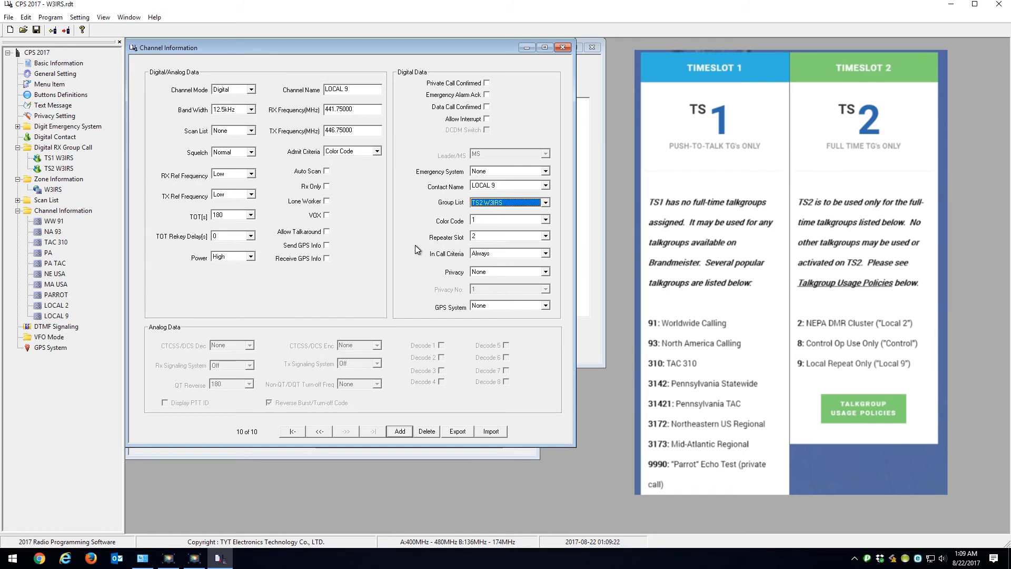
{"action": "left_click", "coordinate": [562, 47]}
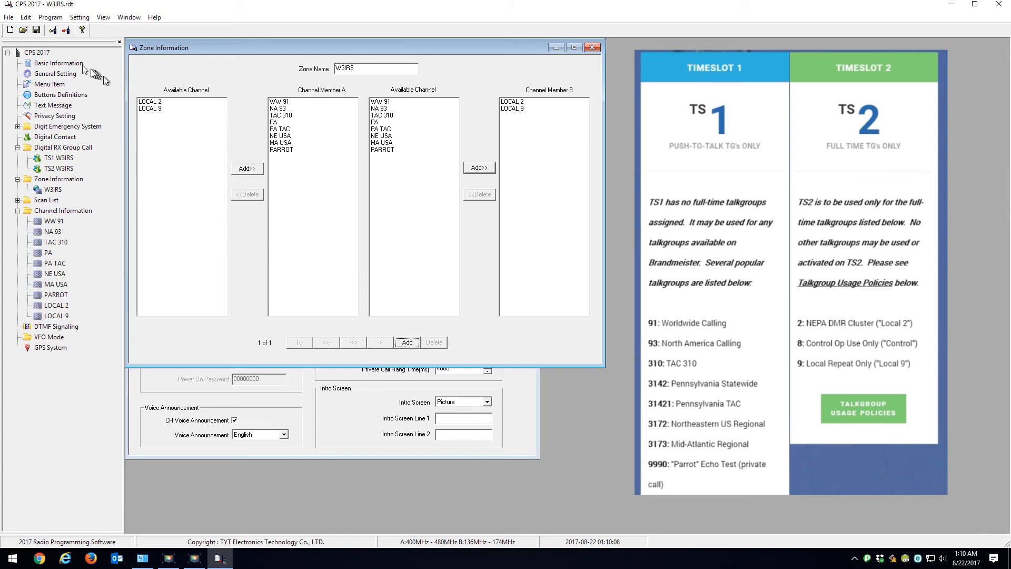
Step: Write the finished W3IRS codeplug to the connected radio and dismiss the completion message
{"action": "left_click", "coordinate": [67, 32]}
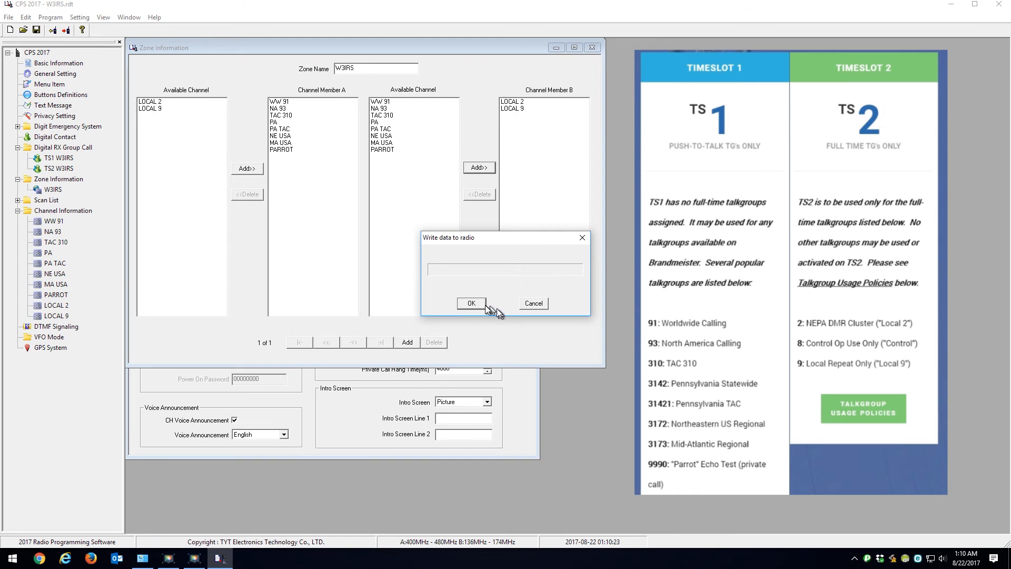
{"action": "left_click", "coordinate": [468, 304]}
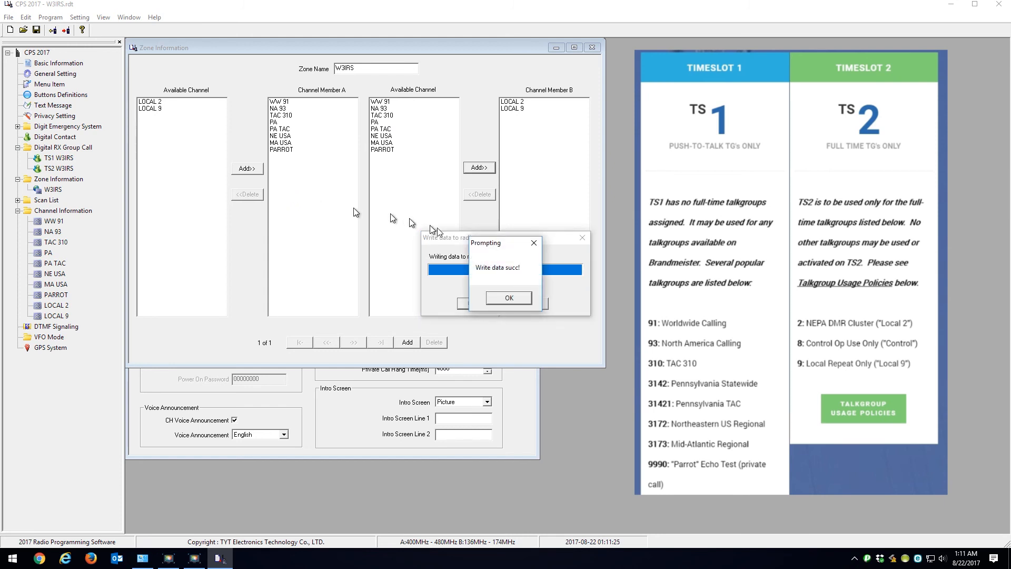
{"action": "left_click", "coordinate": [507, 298]}
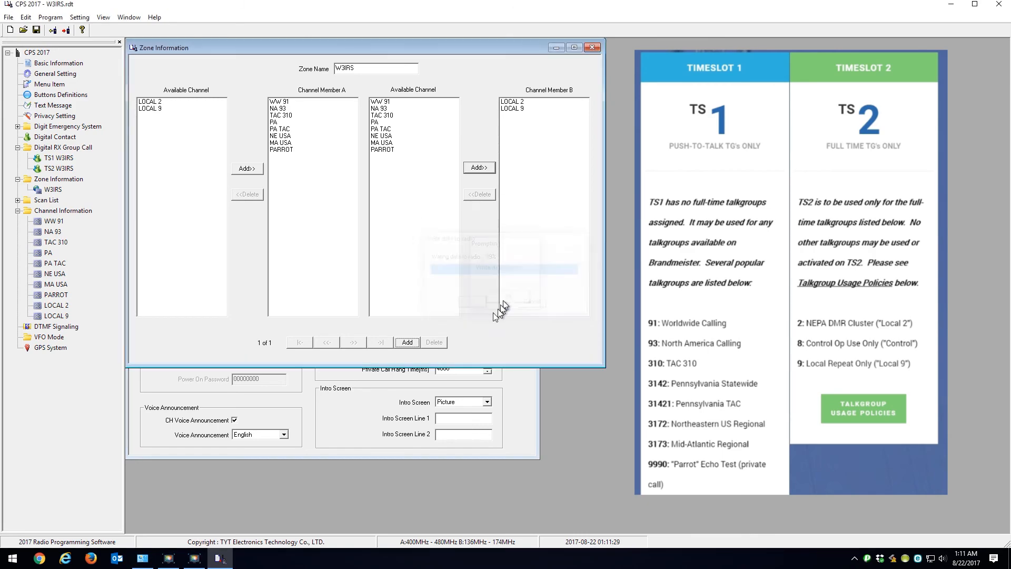